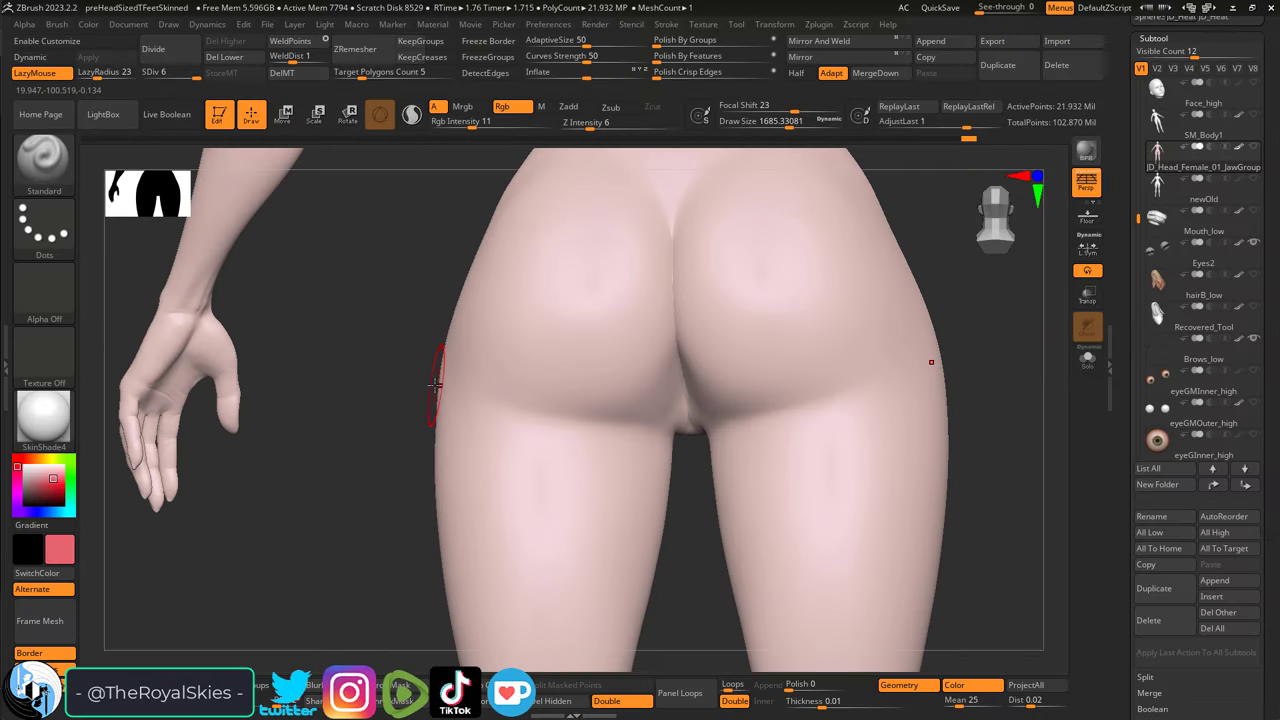
pyautogui.keyDown('alt'); pyautogui.moveTo(605, 356); pyautogui.dragTo(474, 366, button='right'); pyautogui.keyUp('alt')
pyautogui.press('s')
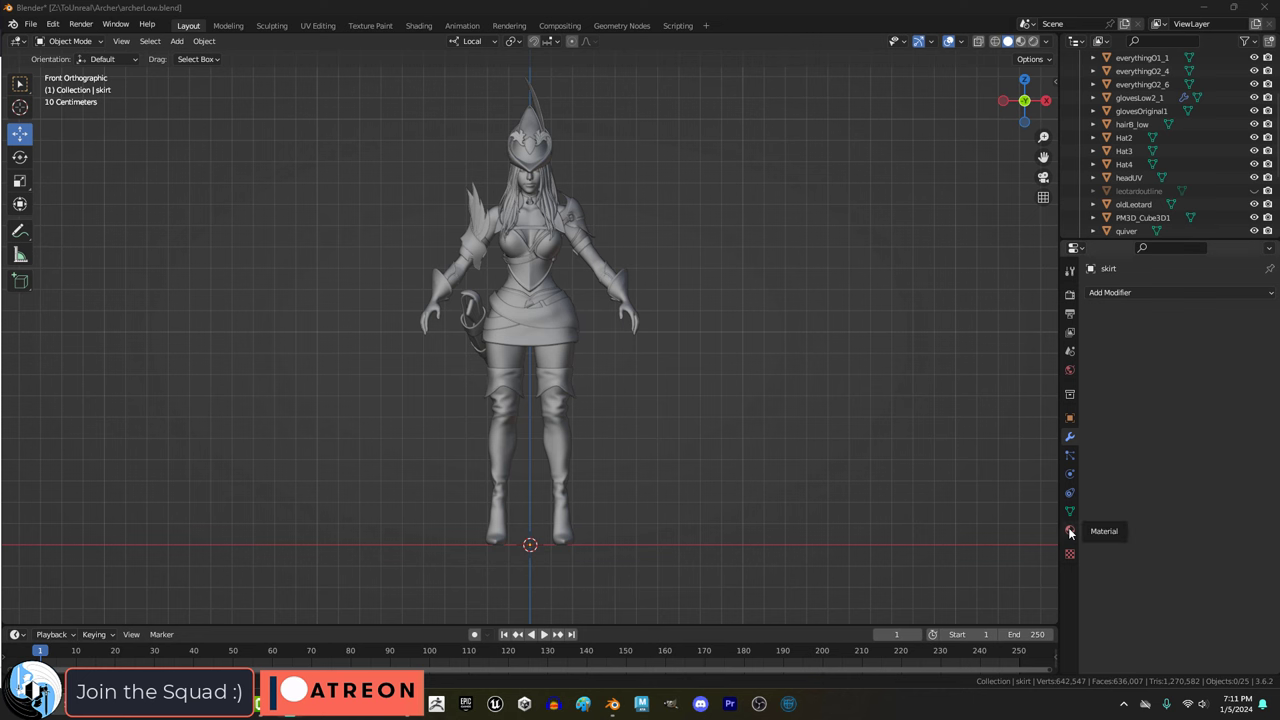
# Step: In Blender, add an Image Editor beside the 3D view and create a 1024 px image named faceTexture
pyautogui.click(1069, 532)
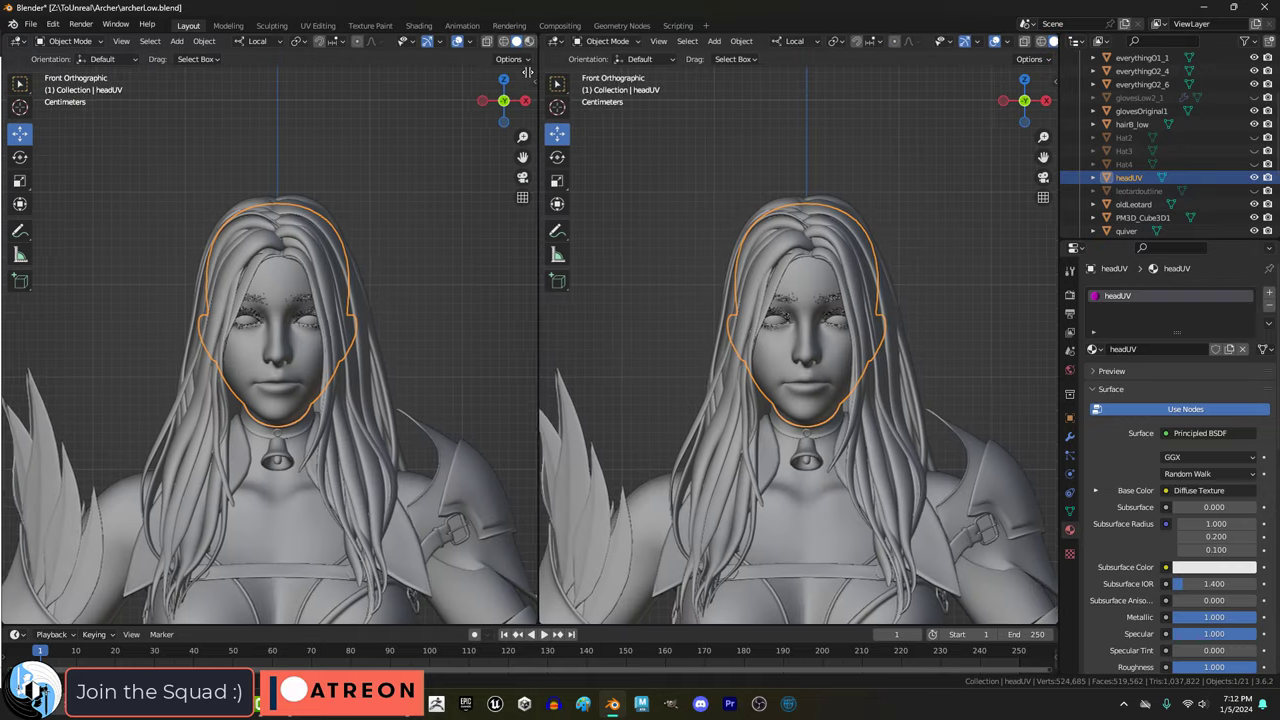
pyautogui.moveTo(541, 65); pyautogui.dragTo(580, 65)
pyautogui.click(592, 41)
pyautogui.click(630, 92)
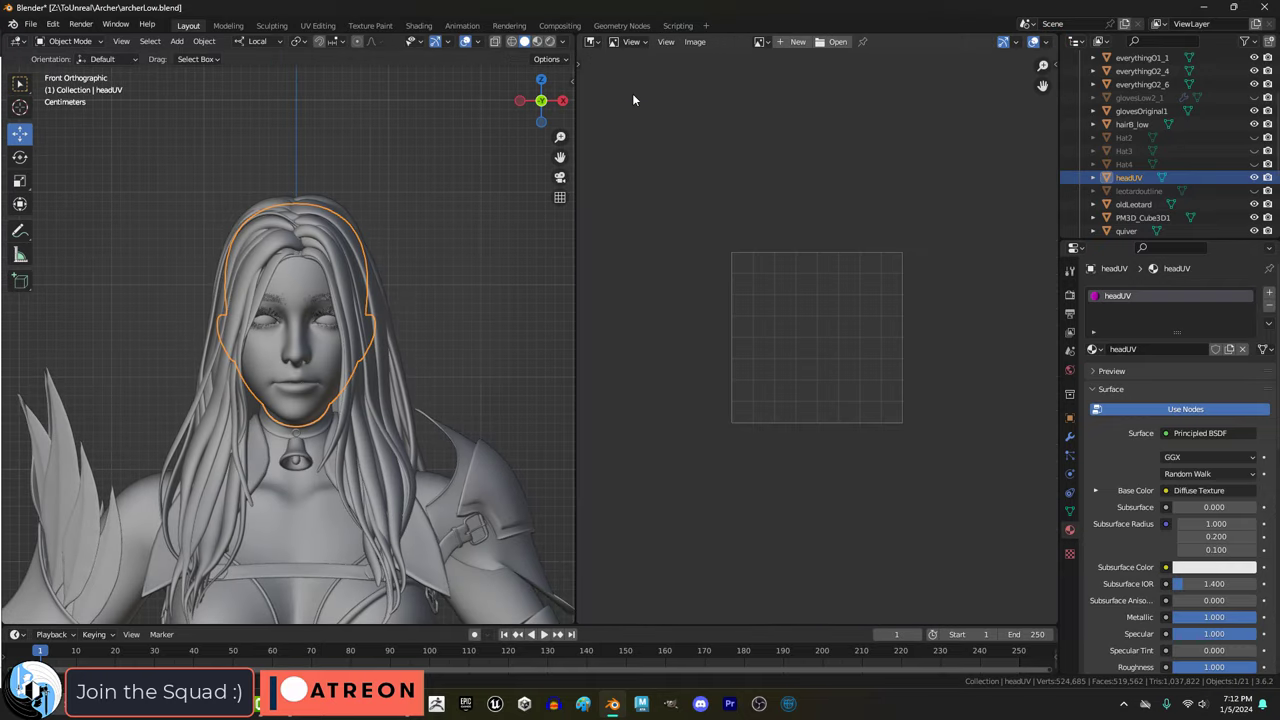
pyautogui.click(792, 42)
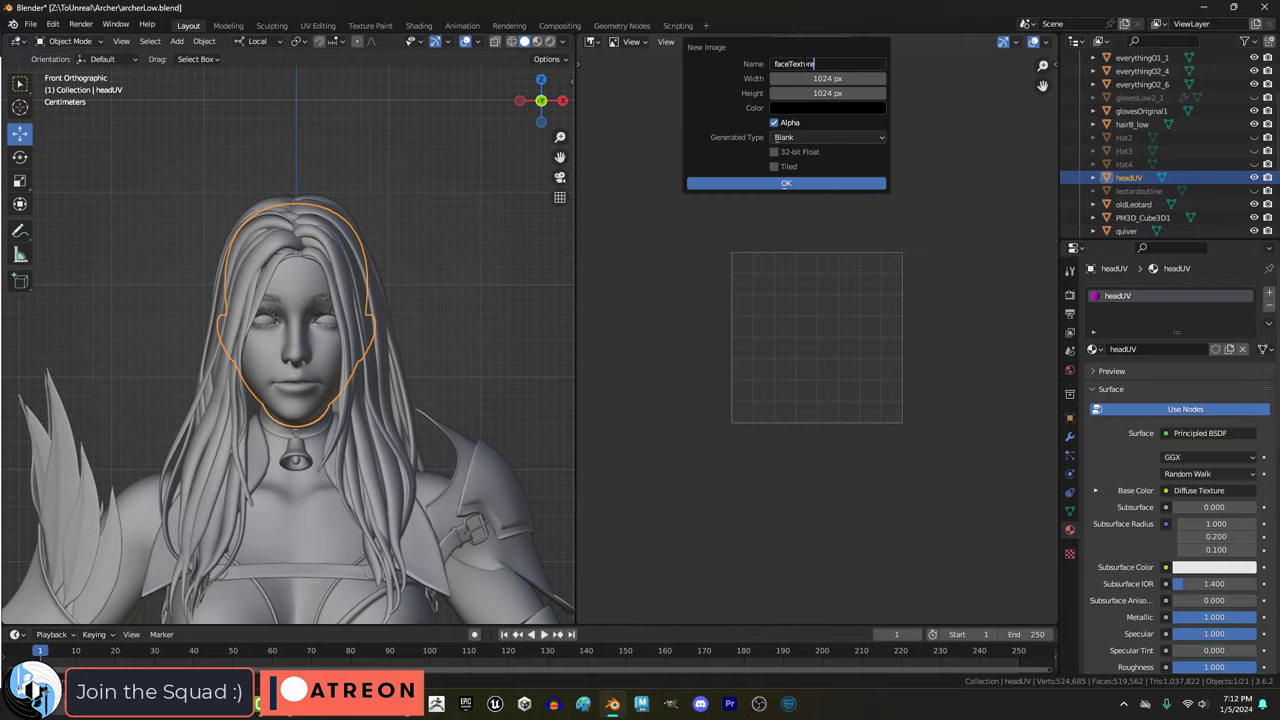
pyautogui.click(786, 183)
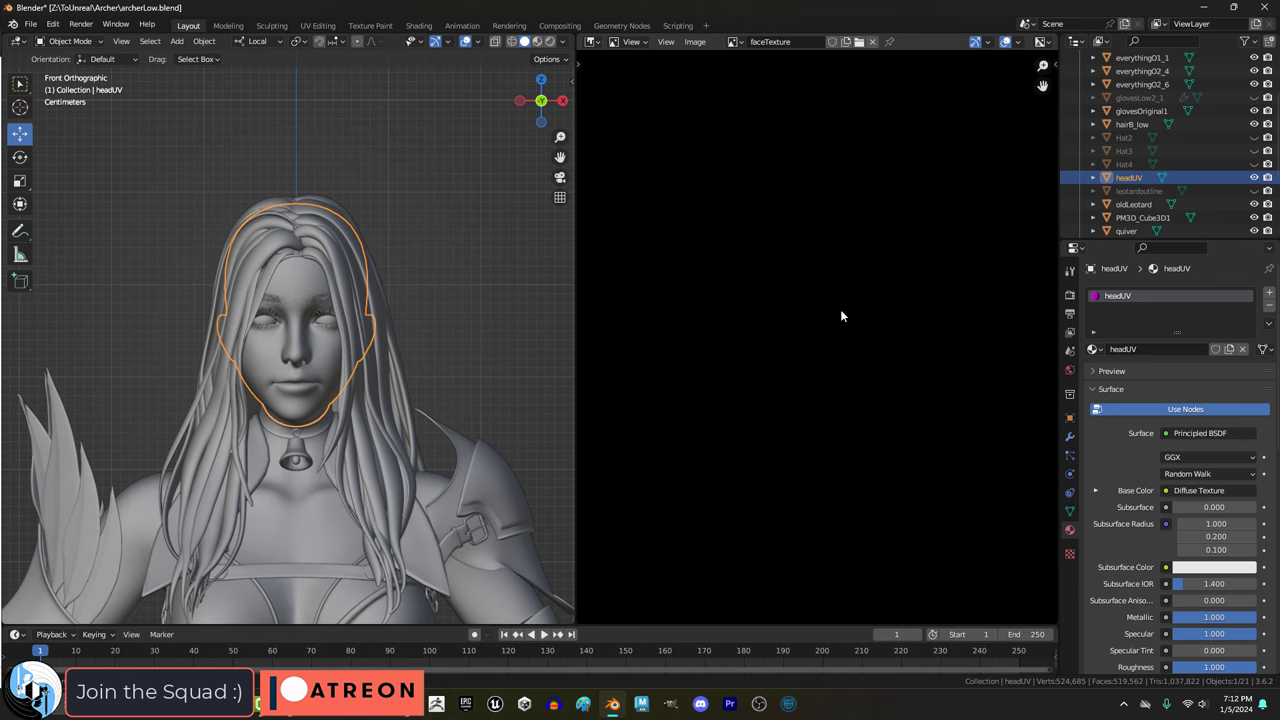
# Step: Split the Image Editor and turn the lower area into a Shader Editor
pyautogui.moveTo(586, 612); pyautogui.dragTo(592, 367)
pyautogui.click(592, 367)
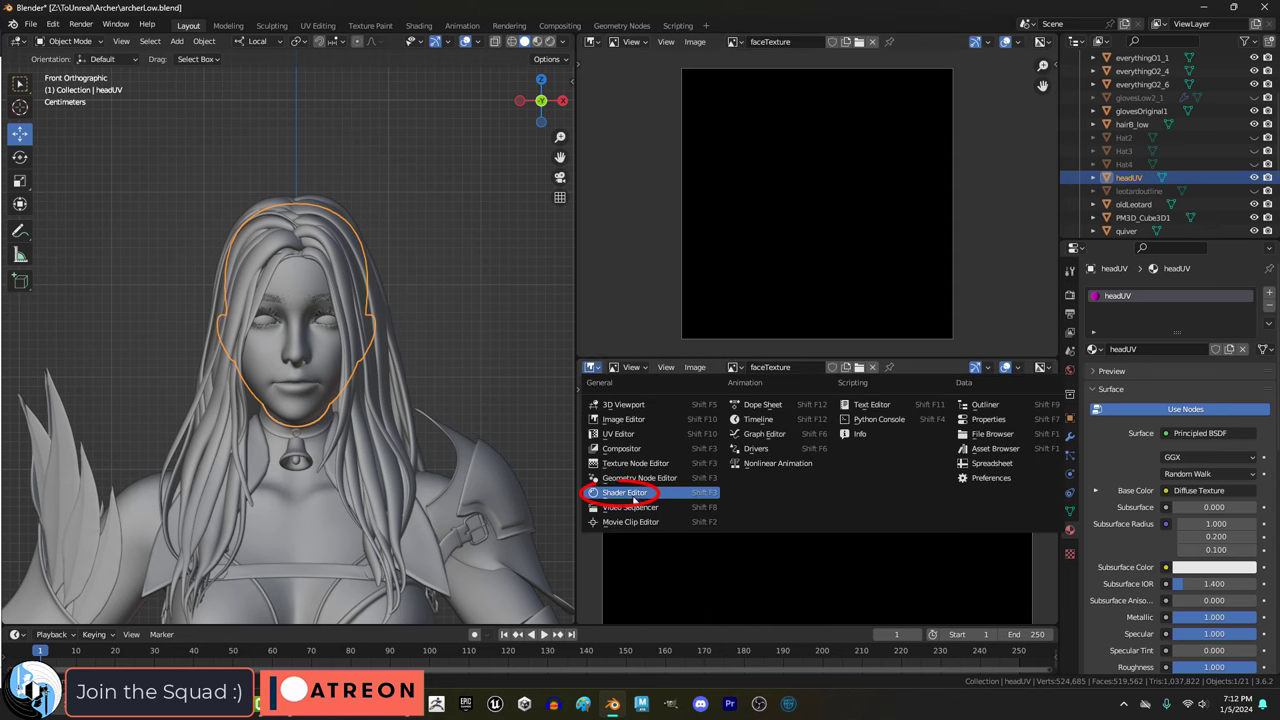
pyautogui.click(645, 494)
# Step: Add an Image Texture node to the headUV material and connect its Color output to the Principled BSDF's Base Color
pyautogui.hotkey('shift', 'a')
pyautogui.write('s')
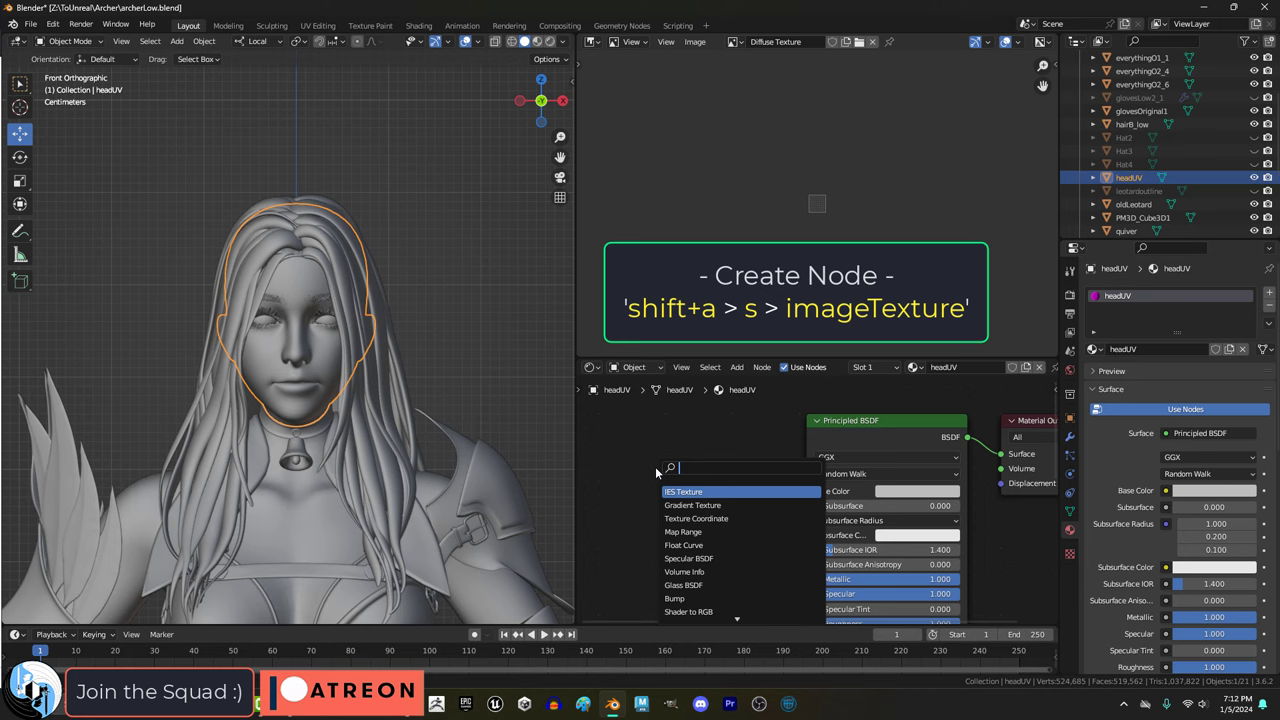
pyautogui.write('image')
pyautogui.press('Return')
pyautogui.click(624, 481)
pyautogui.moveTo(784, 491); pyautogui.dragTo(804, 491)
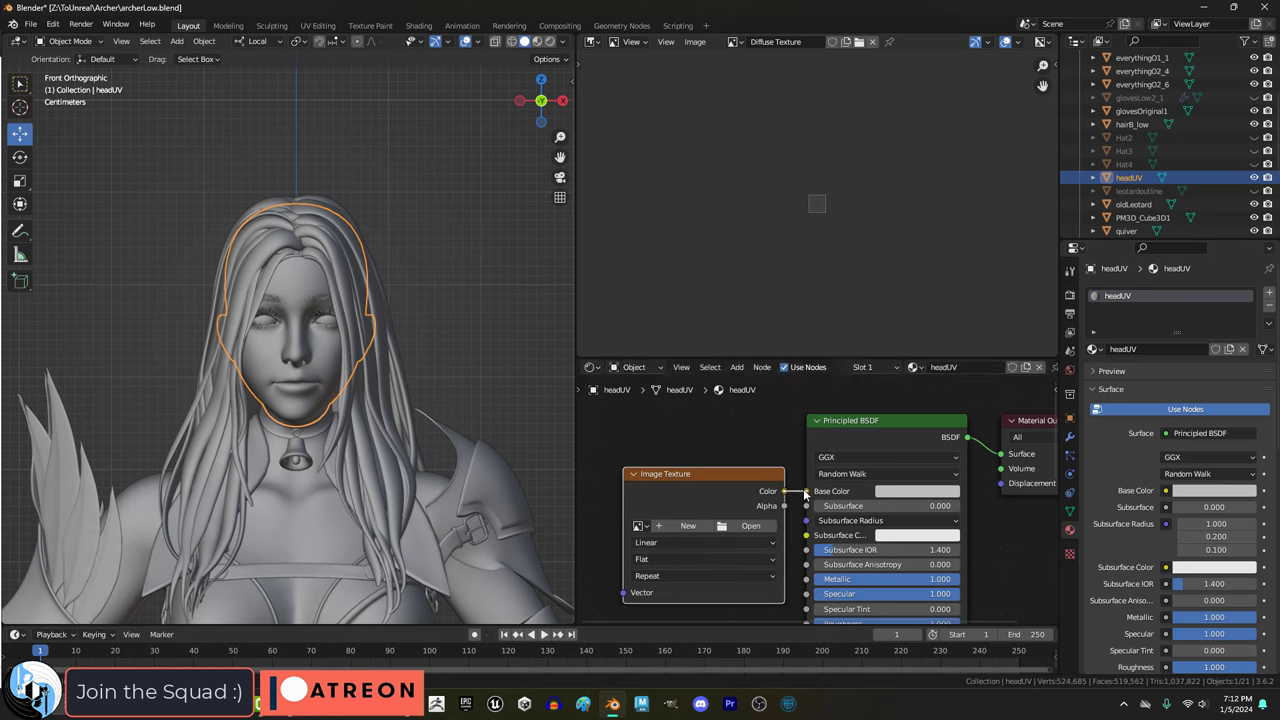
# Step: Show faceTexture in the Image Editor and assign the same image to the Image Texture node
pyautogui.click(737, 43)
pyautogui.click(770, 107)
pyautogui.click(638, 526)
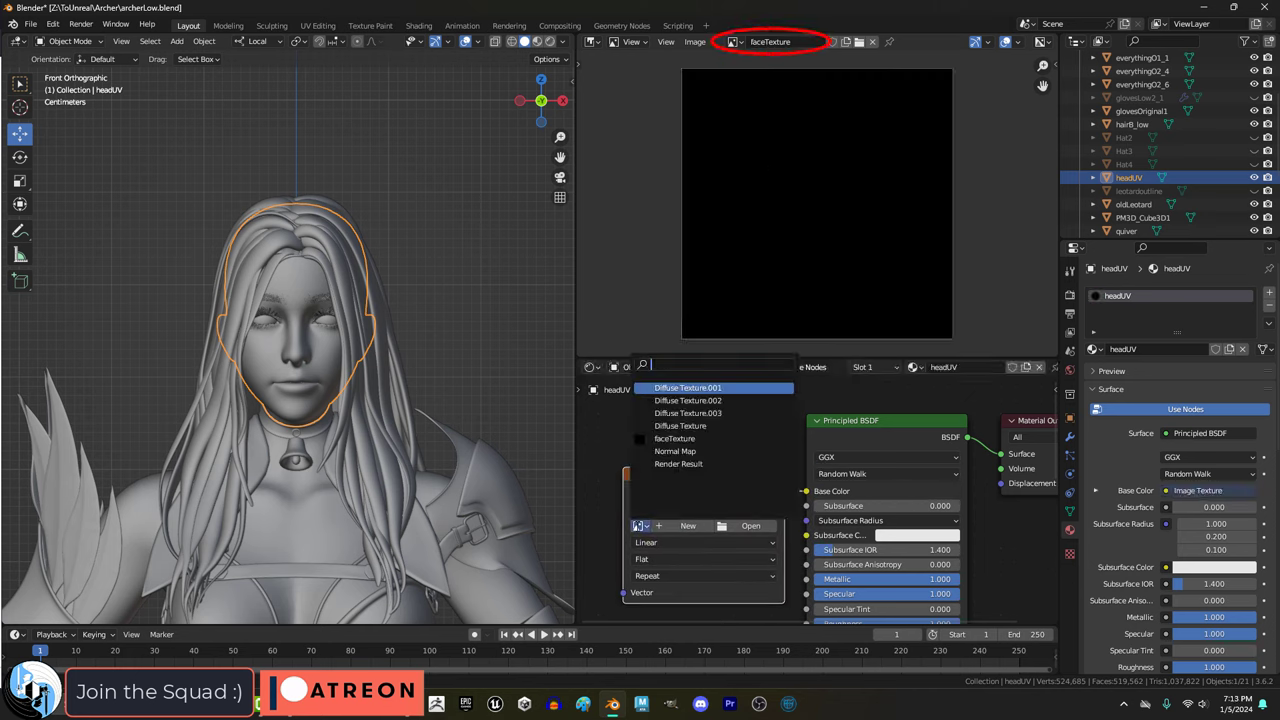
pyautogui.click(699, 439)
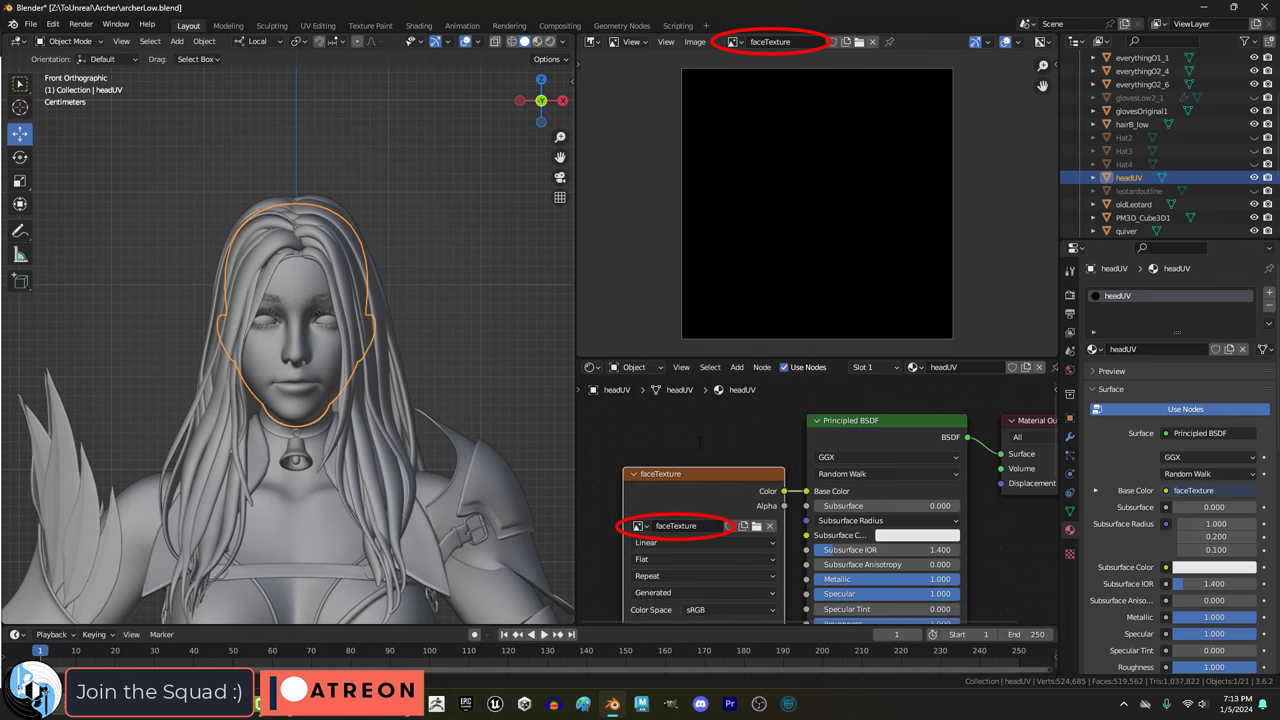
# Step: Show the model in Material Preview, set the Image Editor to Paint, and put the head in Texture Paint mode
pyautogui.click(537, 41)
pyautogui.click(636, 72)
pyautogui.click(1070, 270)
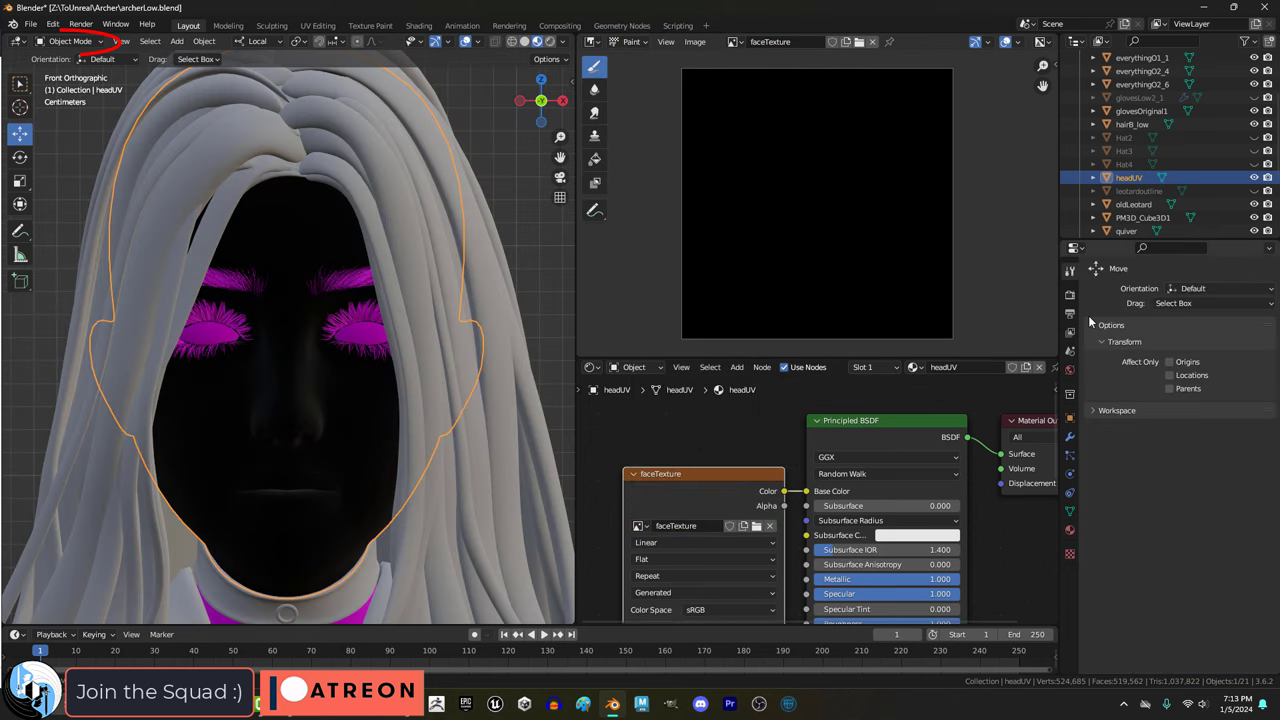
pyautogui.click(70, 41)
pyautogui.click(74, 130)
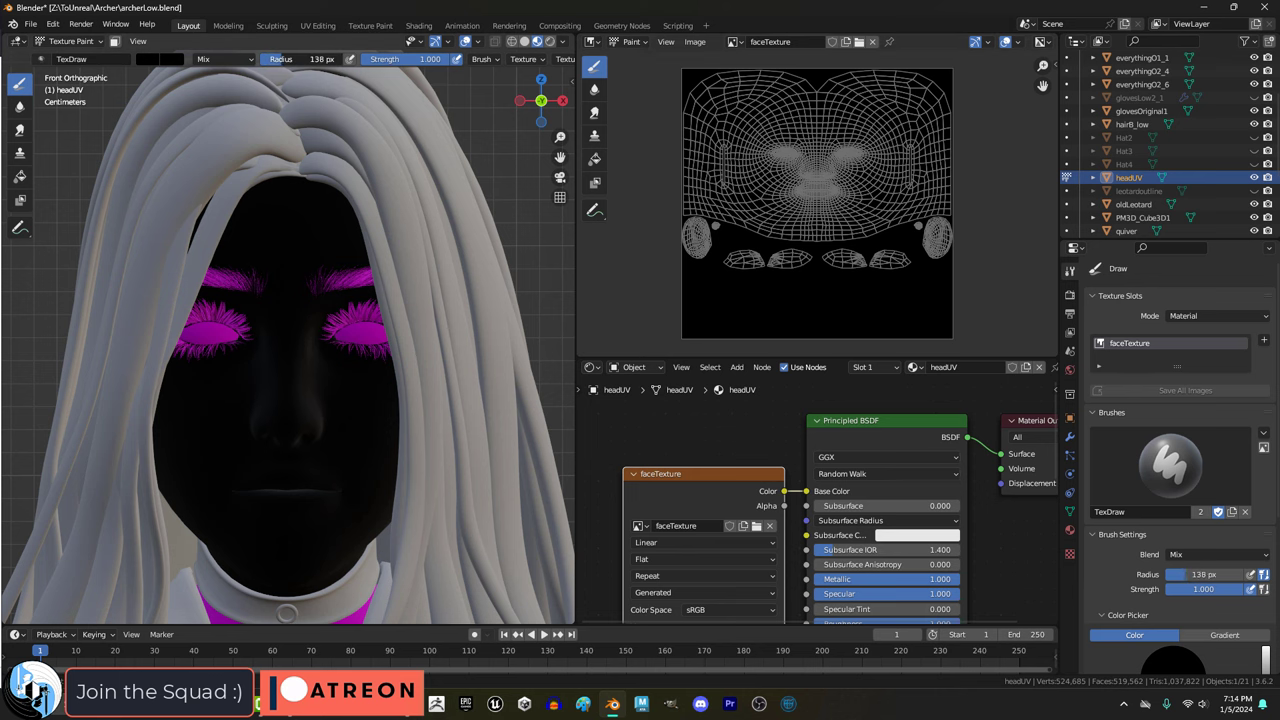
# Step: Set the brush radius to 150 px and fill the whole head with a light pink skin colour
pyautogui.moveTo(285, 59); pyautogui.dragTo(287, 59)
pyautogui.scroll(-3, 1116, 480)
pyautogui.moveTo(1266, 508); pyautogui.dragTo(1266, 487)
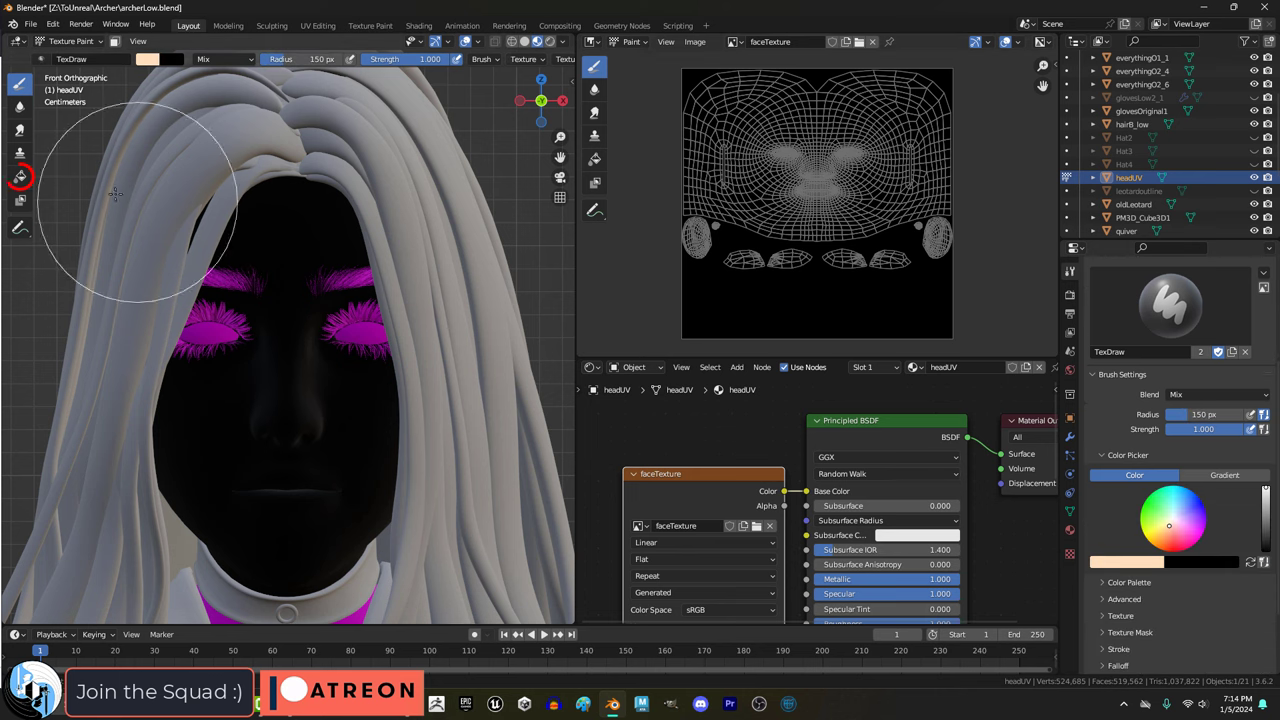
pyautogui.click(1172, 507)
pyautogui.keyDown('shift'); pyautogui.moveTo(348, 431); pyautogui.dragTo(350, 406, button='middle'); pyautogui.keyUp('shift')
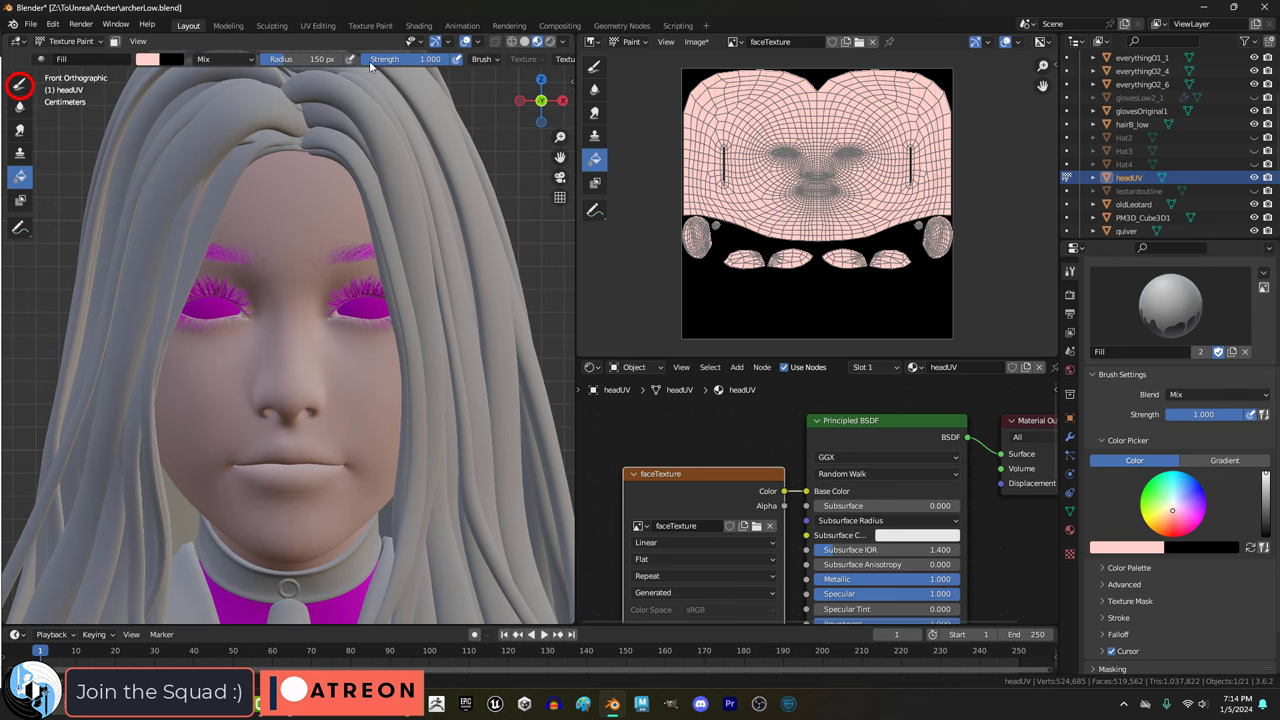
# Step: Set the stroke method to Airbrush and paint soft red blush on the cheek with the Draw brush
pyautogui.scroll(-2, 1105, 560)
pyautogui.click(1105, 560)
pyautogui.scroll(-6, 1105, 560)
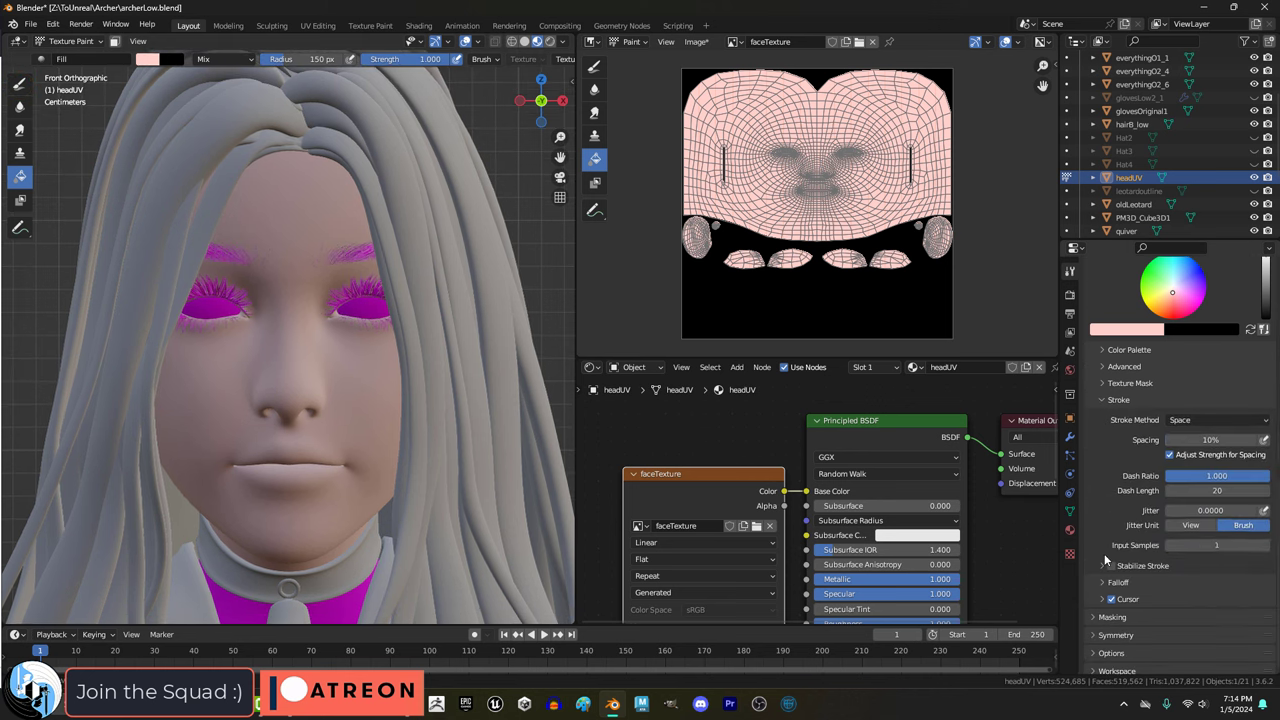
pyautogui.click(1193, 421)
pyautogui.click(1197, 478)
pyautogui.click(1174, 350)
pyautogui.click(20, 84)
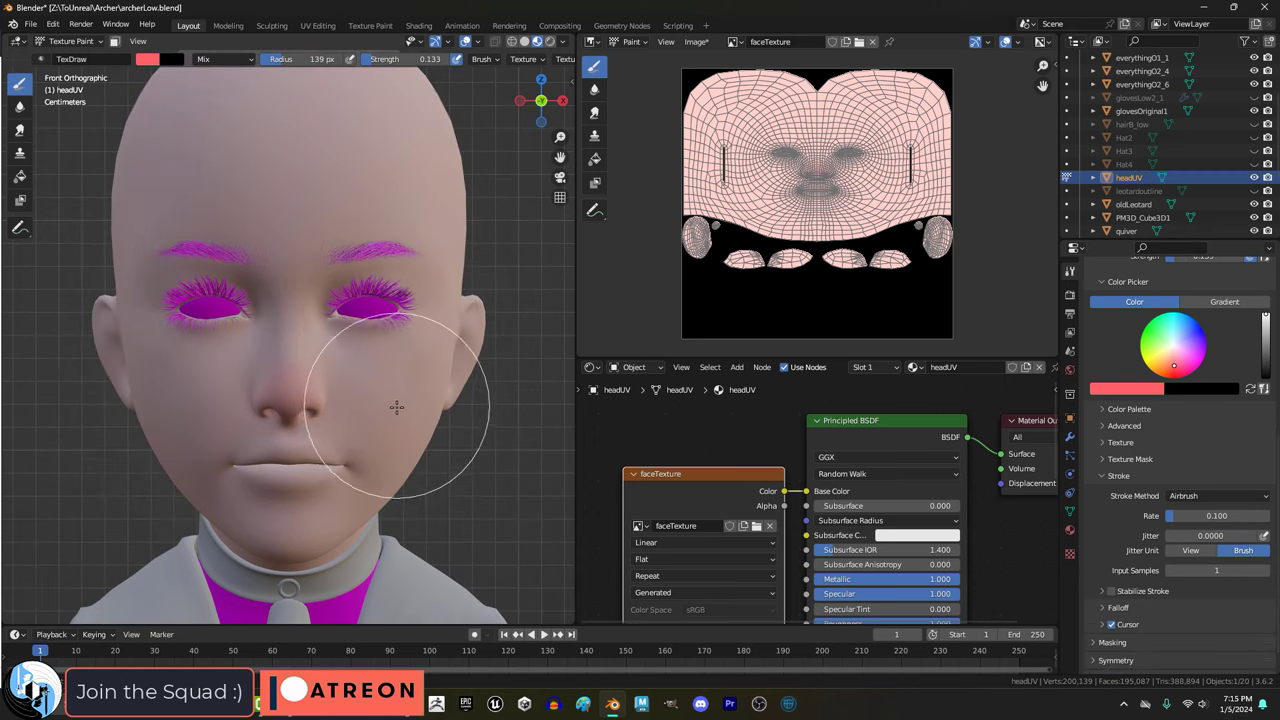
pyautogui.moveTo(394, 413); pyautogui.dragTo(390, 427)
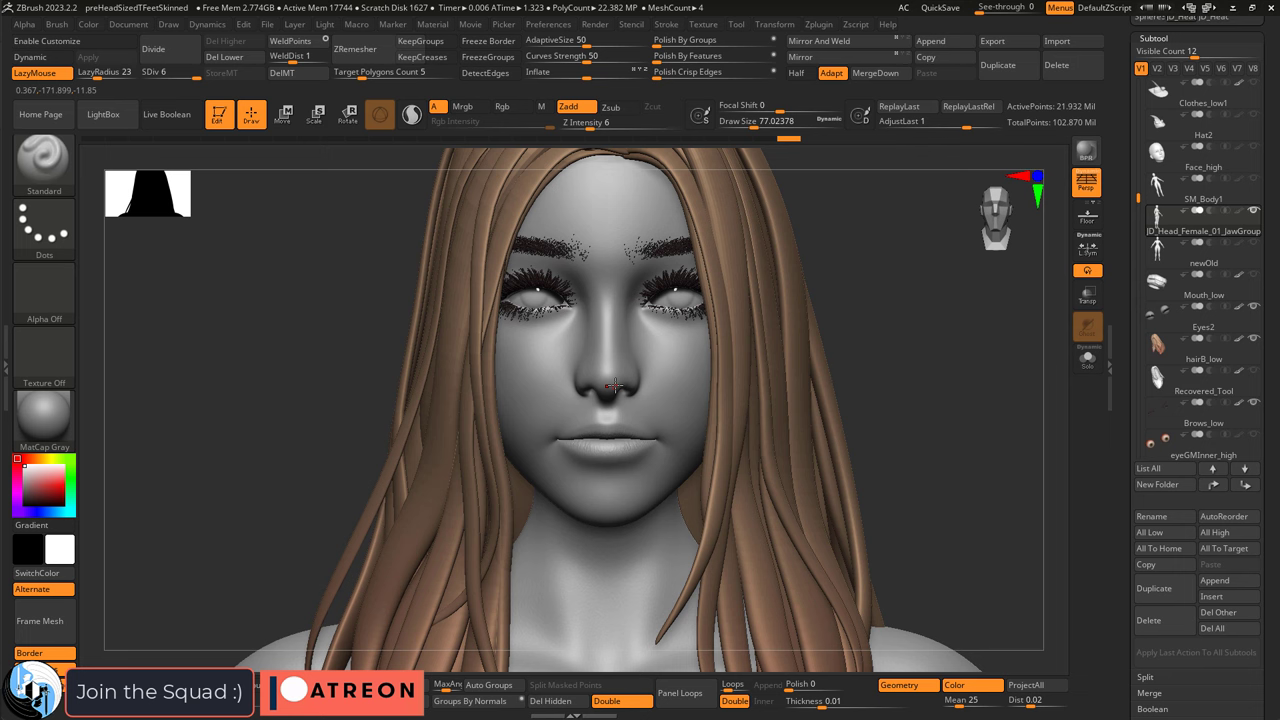
# Step: Switch to ZBrush, check the polygroups with their wireframe, and set the material to SkinShade4
pyautogui.hotkey('shift', 'f')
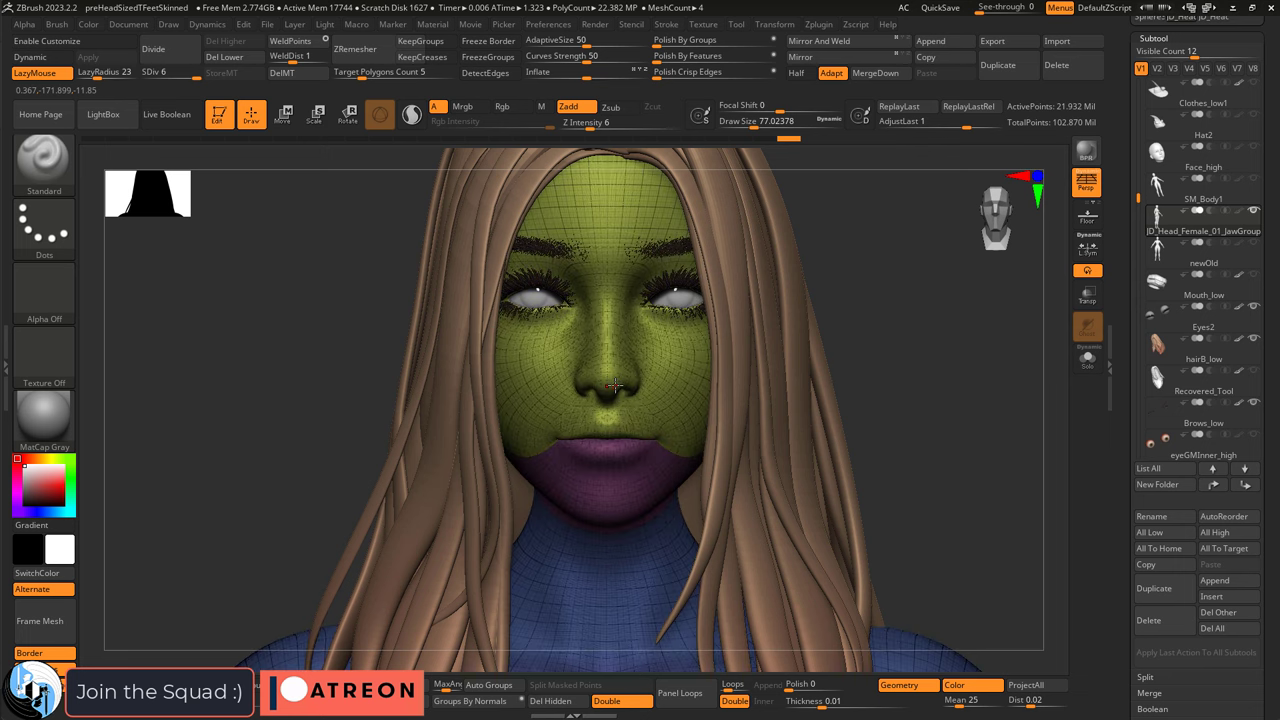
pyautogui.hotkey('shift', 'f')
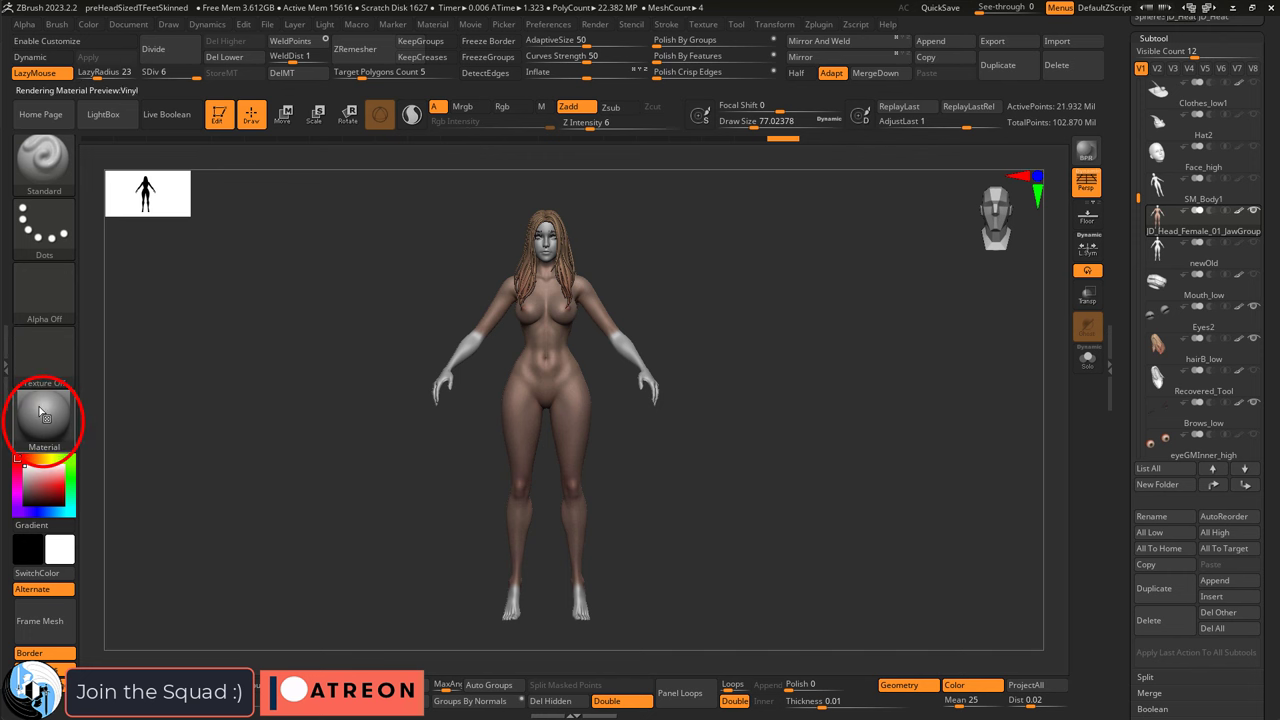
pyautogui.click(42, 413)
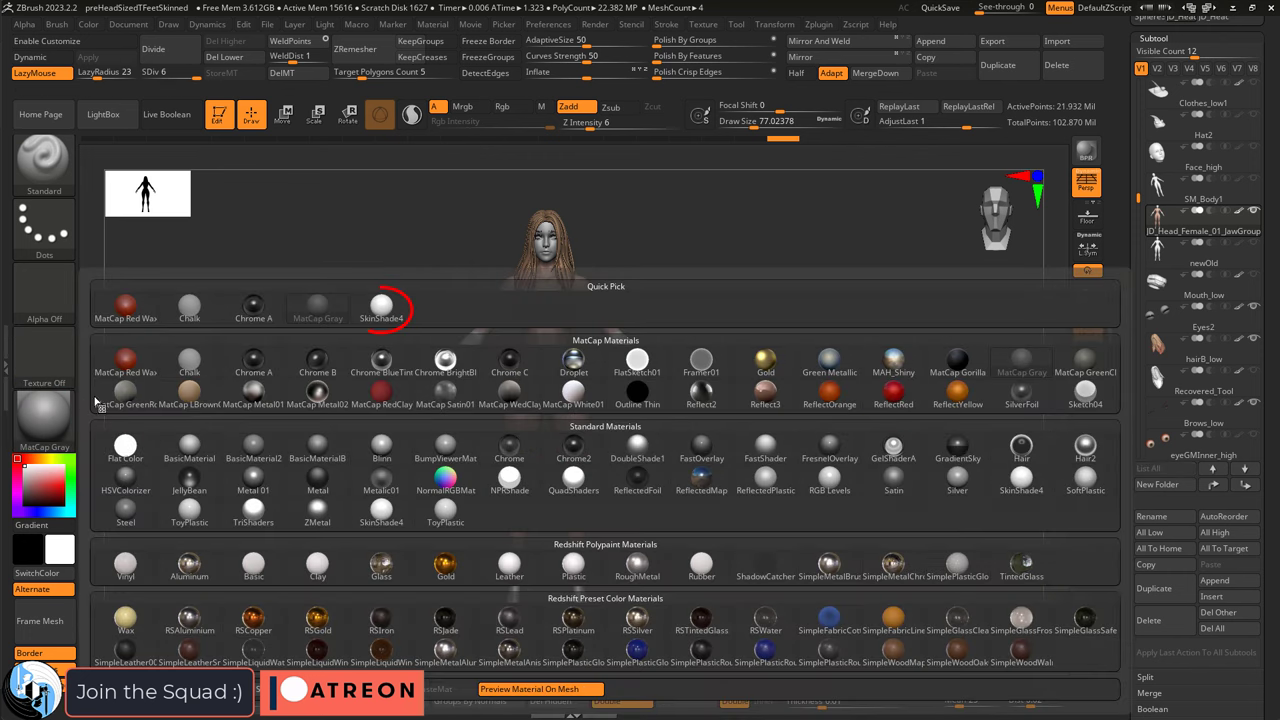
pyautogui.click(381, 308)
# Step: Select the body subtool and fill the object with light pink, R 247, G 206, B 206
pyautogui.scroll(4, 562, 302)
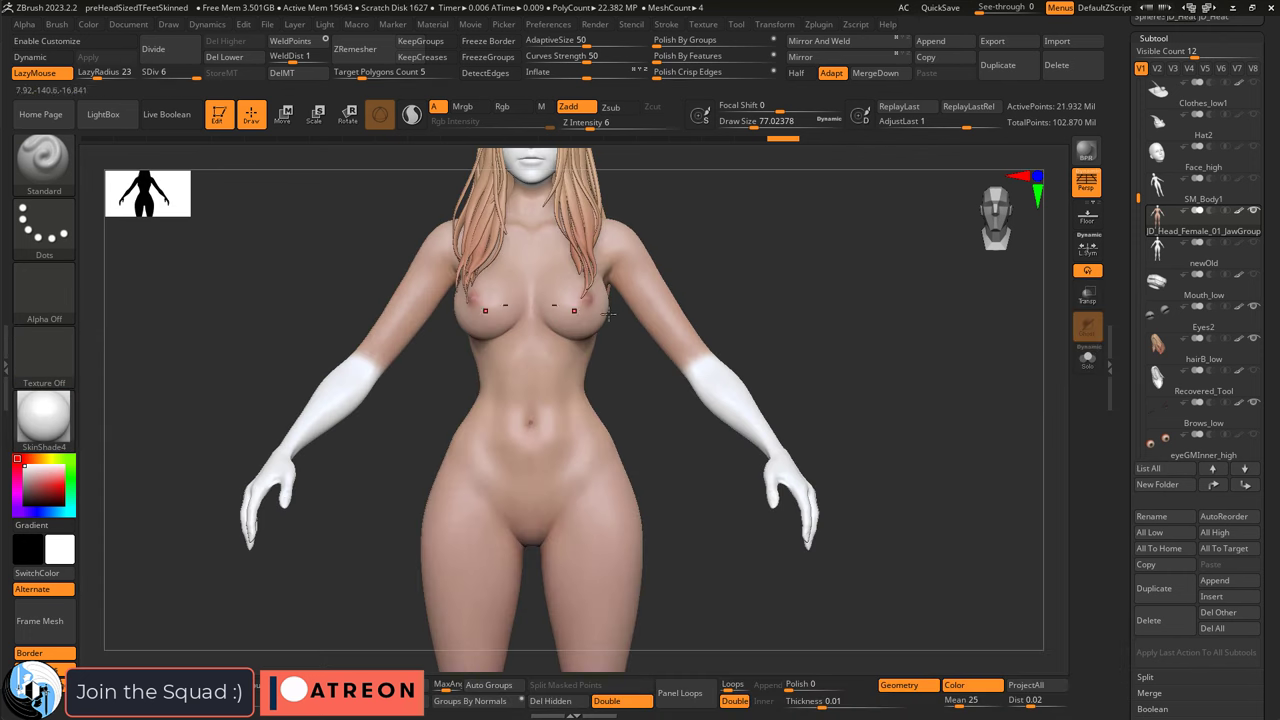
pyautogui.scroll(3, 560, 475)
pyautogui.keyDown('alt'); pyautogui.click(532, 449); pyautogui.keyUp('alt')
pyautogui.scroll(3, 536, 450)
pyautogui.scroll(-1, 538, 451)
pyautogui.scroll(-7, 540, 447)
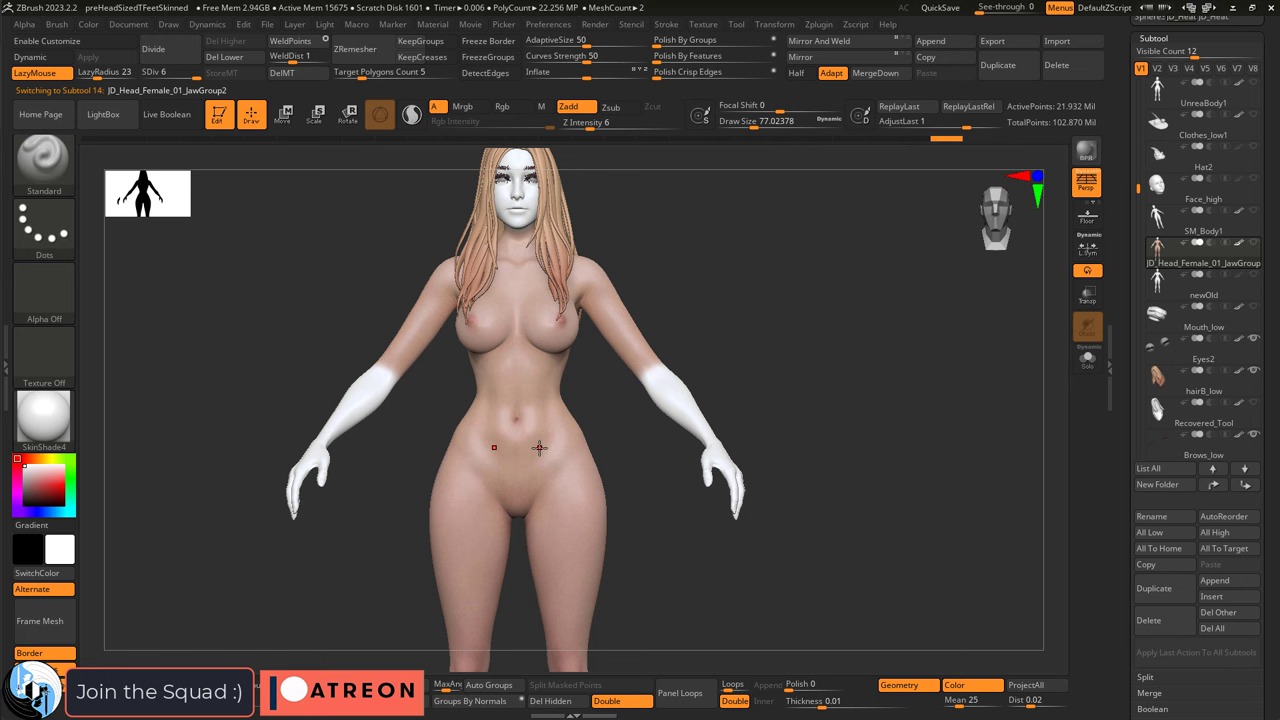
pyautogui.keyDown('alt'); pyautogui.moveTo(552, 572); pyautogui.dragTo(529, 386, button='right'); pyautogui.keyUp('alt')
pyautogui.scroll(5, 529, 386)
pyautogui.keyDown('ctrl'); pyautogui.moveTo(539, 458); pyautogui.dragTo(449, 437, button='right'); pyautogui.keyUp('ctrl')
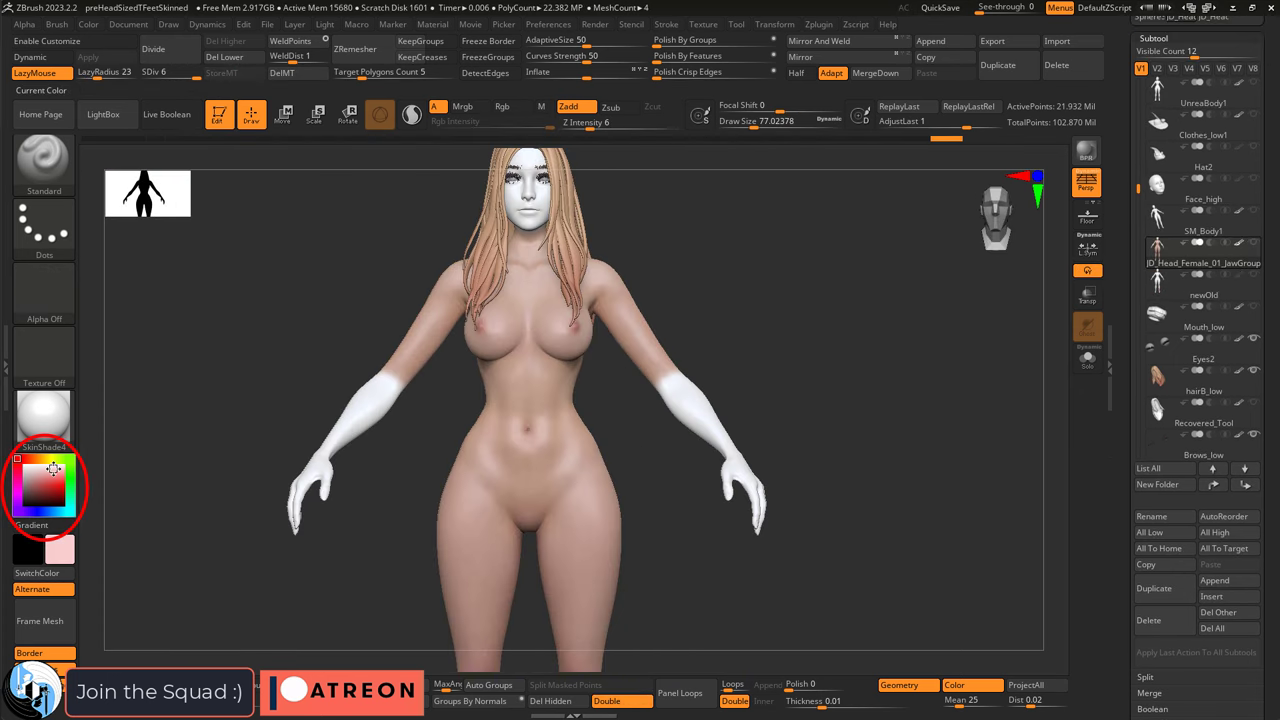
pyautogui.click(90, 25)
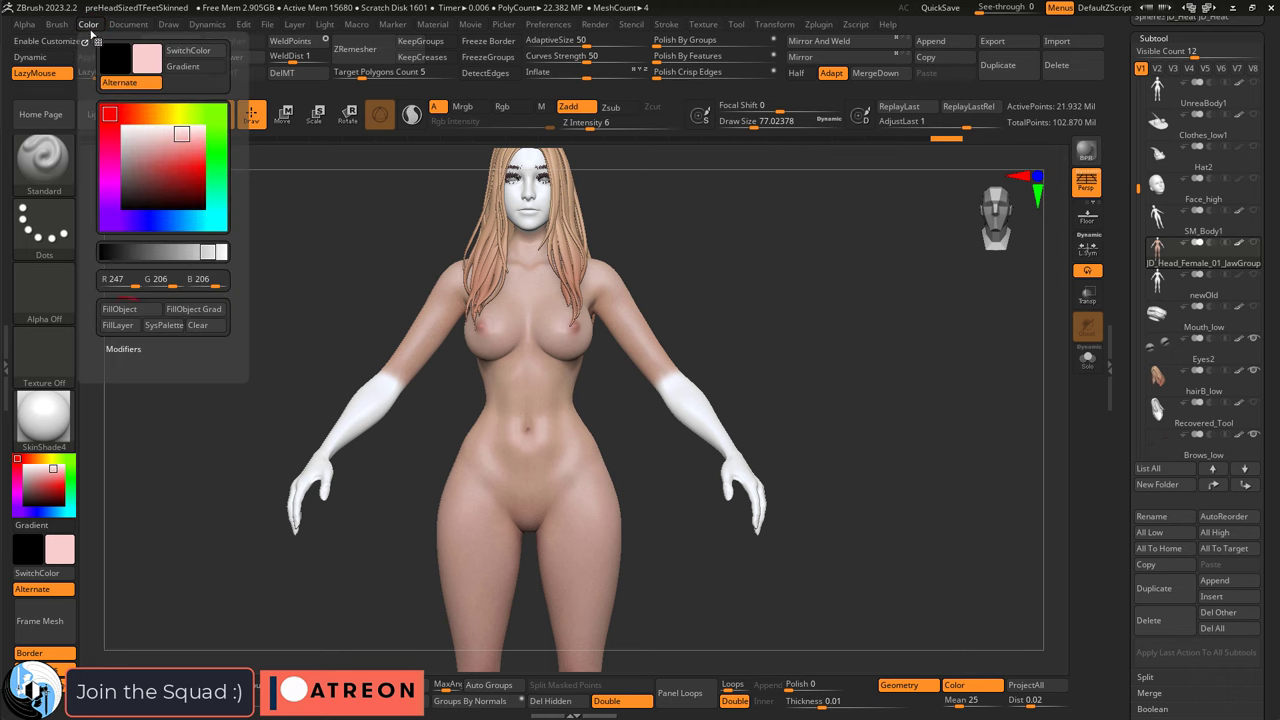
pyautogui.click(140, 314)
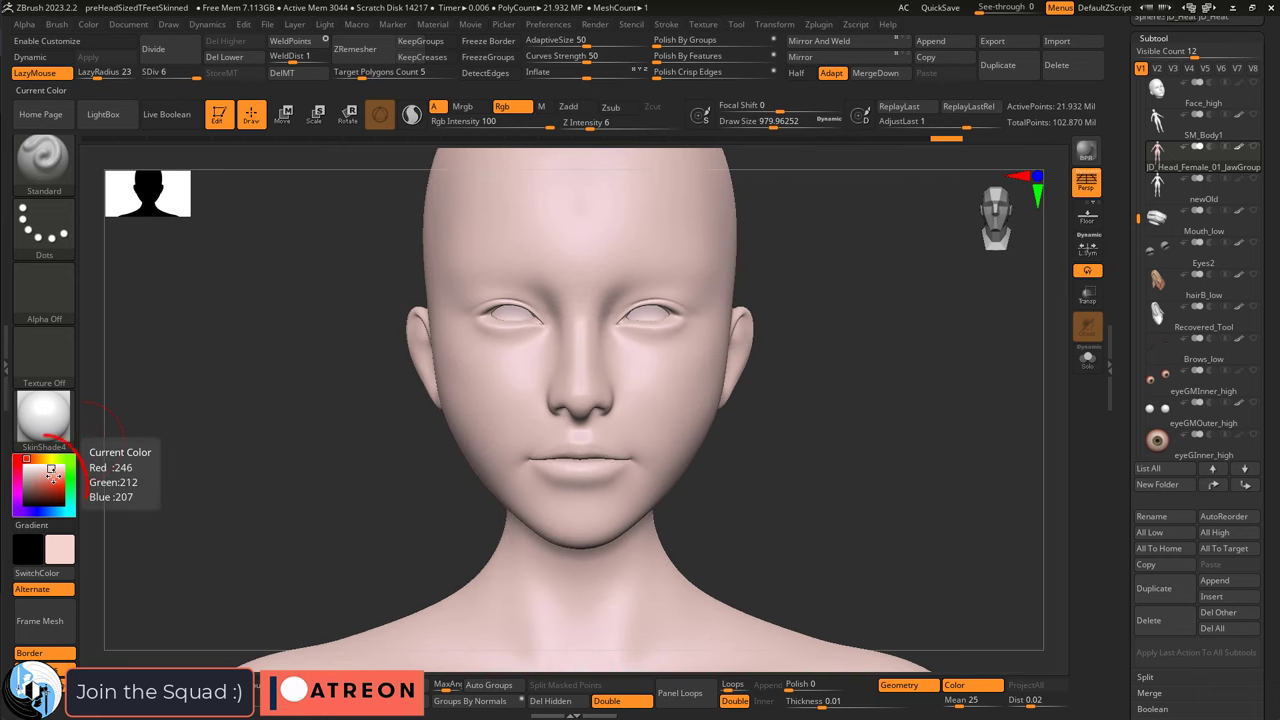
# Step: Set the paint colour to salmon red, R 239, G 125, B 125
pyautogui.click(55, 476)
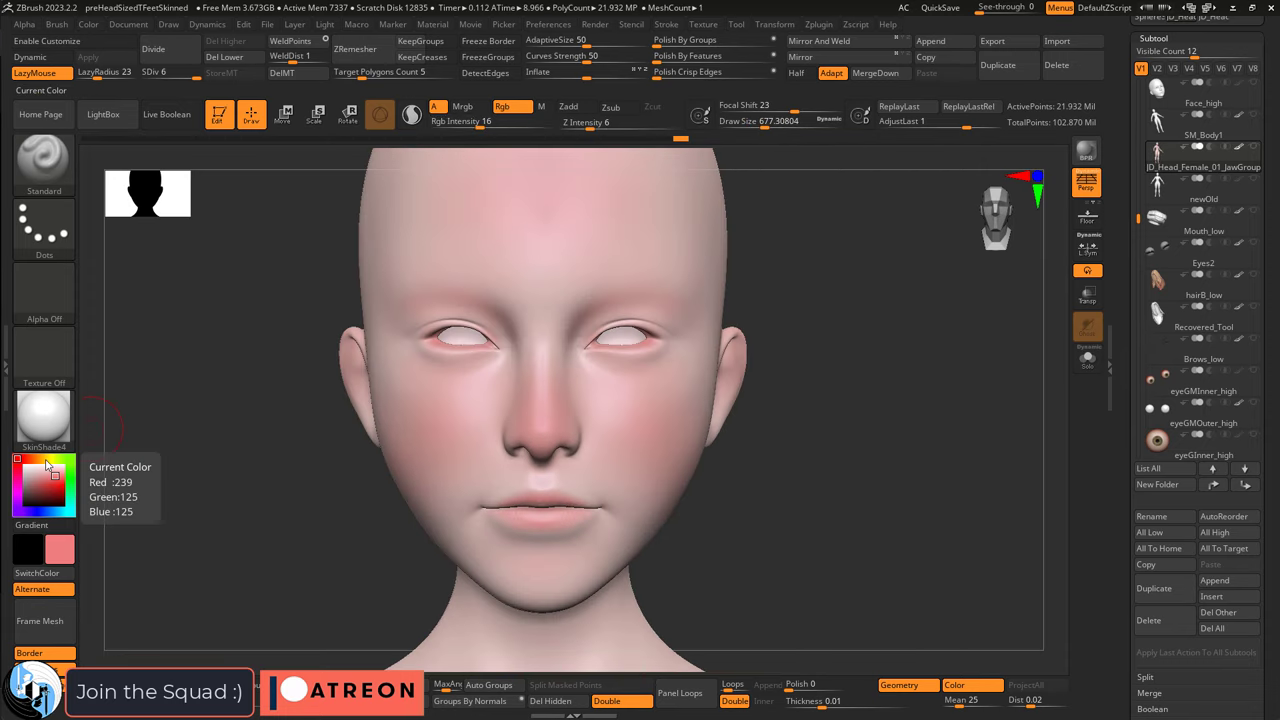
# Step: Change the paint colour to a yellowish tan and paint it softly around the mouth and side of the face
pyautogui.click(42, 460)
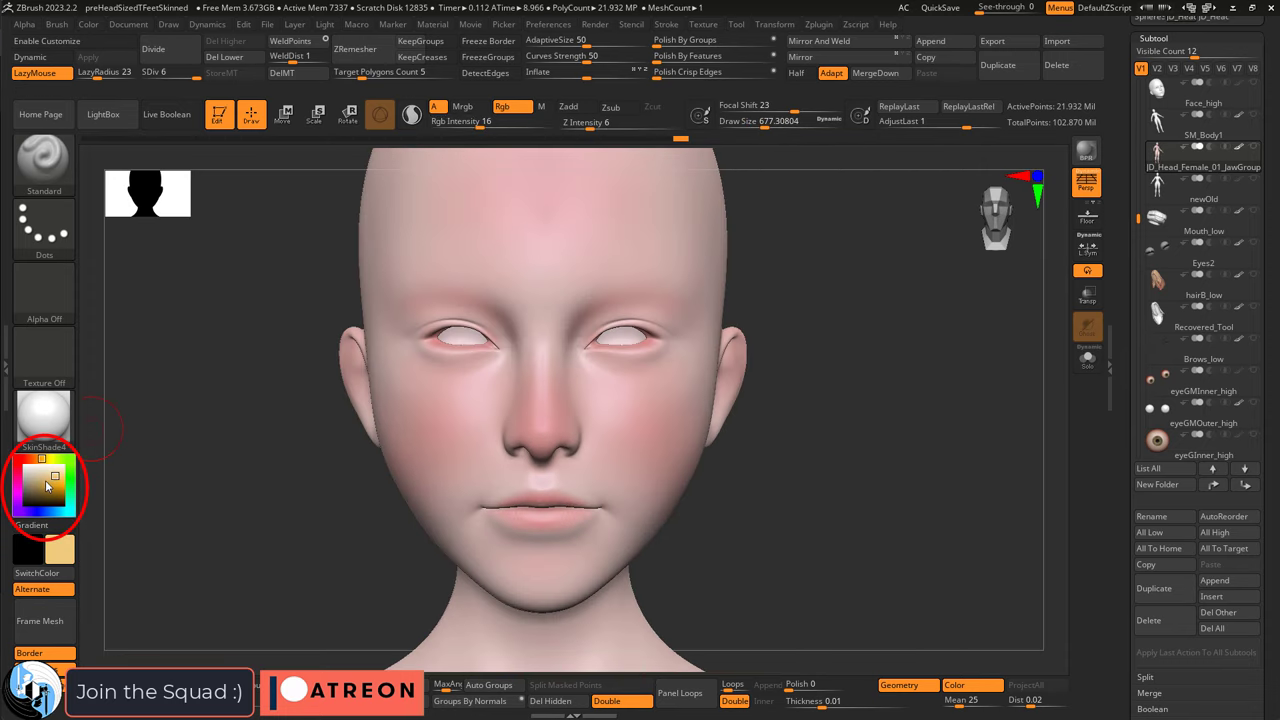
pyautogui.press('s')
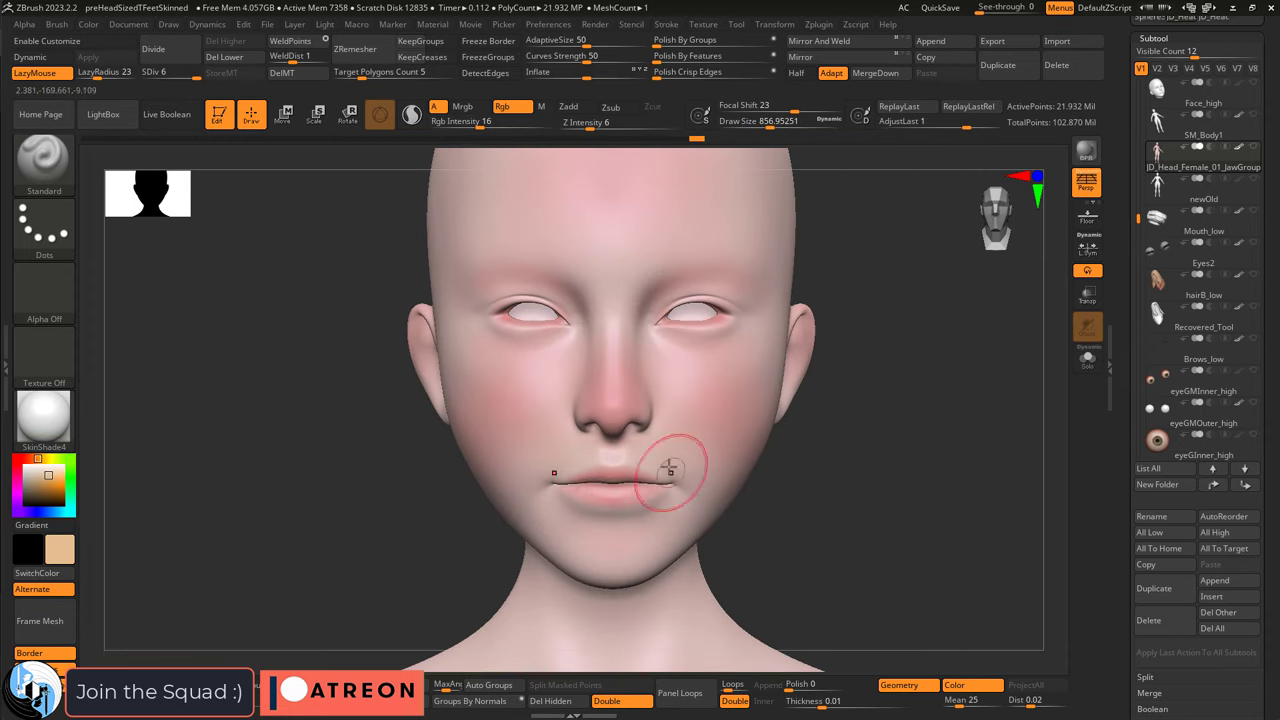
pyautogui.keyDown('alt'); pyautogui.moveTo(669, 467); pyautogui.dragTo(624, 454, button='right'); pyautogui.keyUp('alt')
pyautogui.moveTo(624, 454); pyautogui.dragTo(635, 428)
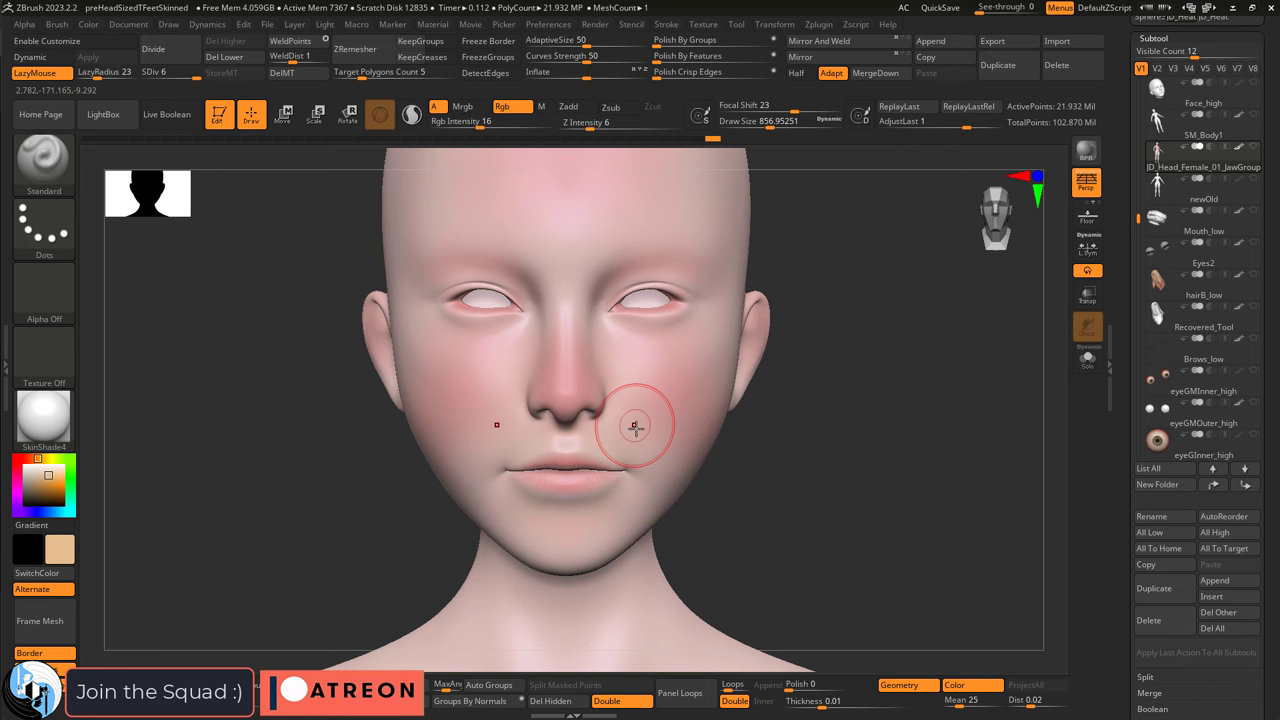
pyautogui.moveTo(651, 394)
pyautogui.mouseDown(button='right')
pyautogui.moveTo(694, 297)
pyautogui.moveTo(566, 434)
pyautogui.moveTo(829, 360)
pyautogui.moveTo(811, 357)
pyautogui.moveTo(830, 450)
pyautogui.mouseUp(button='right')
pyautogui.press('s')
pyautogui.moveTo(830, 450); pyautogui.dragTo(851, 474)
pyautogui.moveTo(851, 474)
pyautogui.mouseDown(button='right')
pyautogui.moveTo(606, 406)
pyautogui.moveTo(563, 424)
pyautogui.mouseUp(button='right')
# Step: Choose a desaturated bluish grey and shade the lower face around the chin and jaw
pyautogui.moveTo(23, 496); pyautogui.dragTo(24, 481)
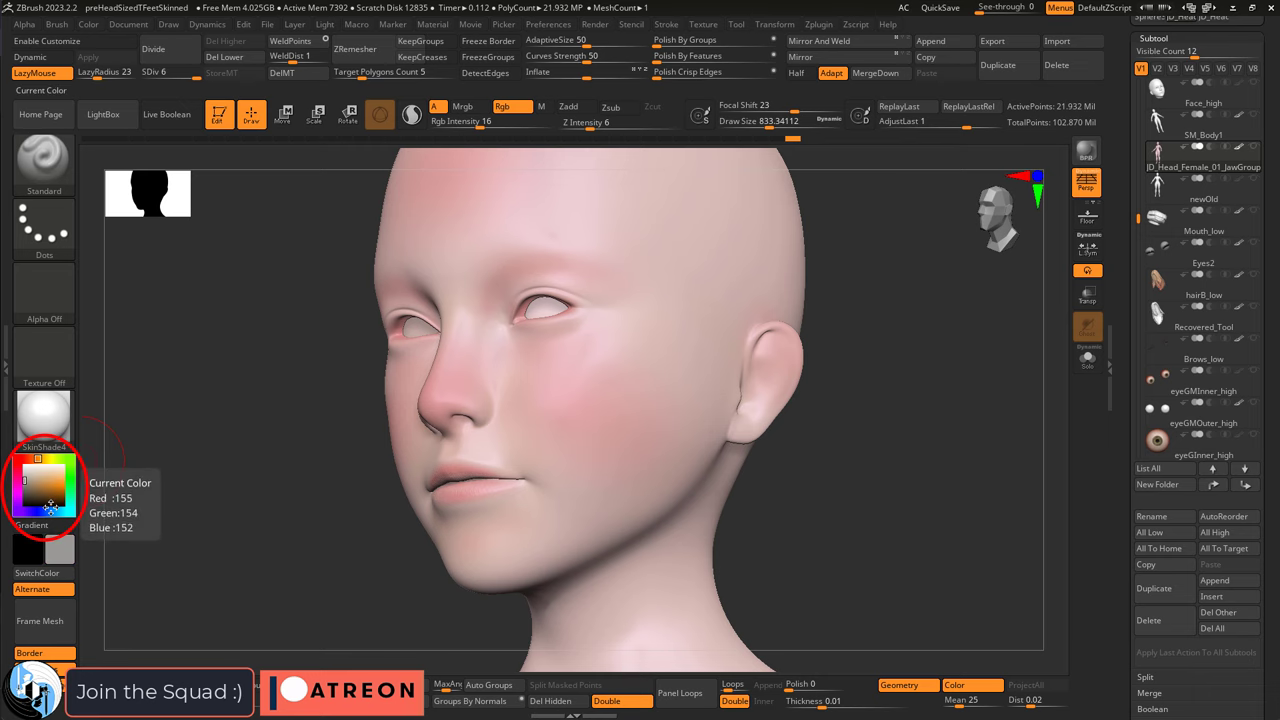
pyautogui.click(26, 481)
pyautogui.moveTo(532, 512); pyautogui.dragTo(563, 480, button='right')
pyautogui.moveTo(563, 480); pyautogui.dragTo(610, 492)
pyautogui.moveTo(610, 492); pyautogui.dragTo(480, 440, button='right')
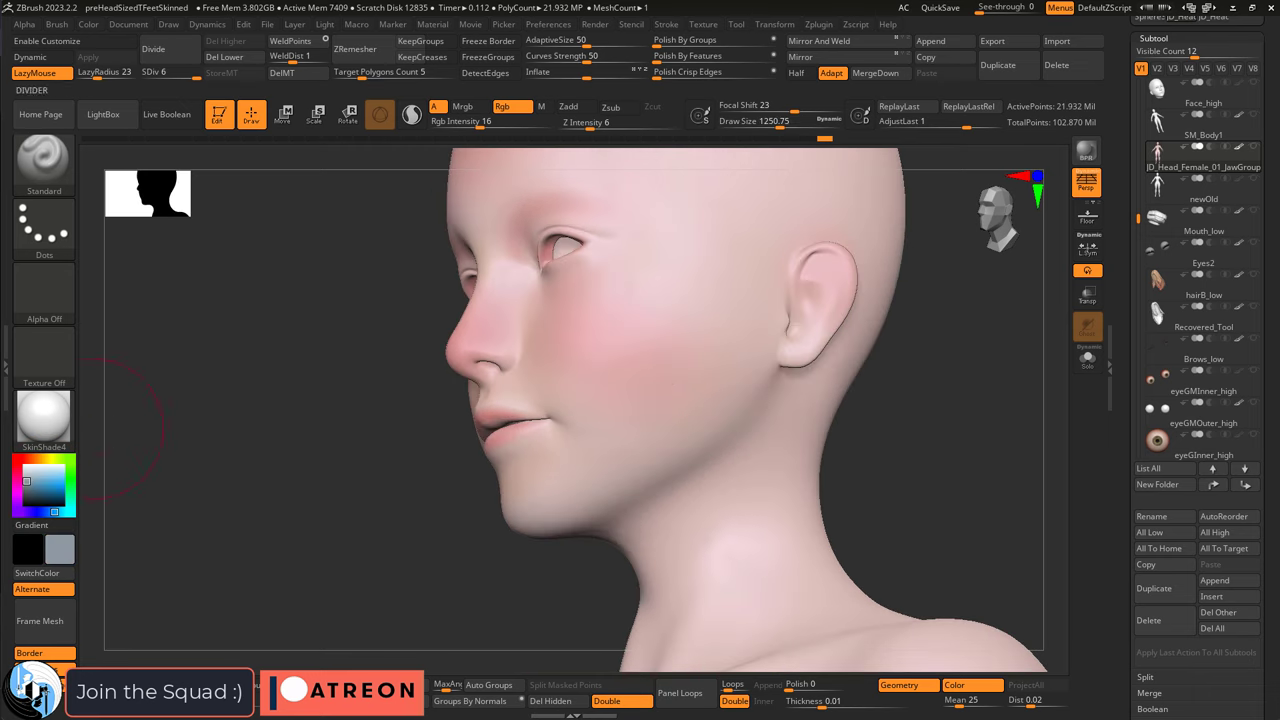
# Step: Resize the brush and paint bluish-grey shading over the side of the face and below the eye
pyautogui.press('s')
pyautogui.moveTo(713, 375); pyautogui.dragTo(739, 358, button='right')
pyautogui.press('s')
pyautogui.moveTo(739, 358); pyautogui.dragTo(763, 360)
pyautogui.moveTo(764, 510)
pyautogui.mouseDown(button='right')
pyautogui.moveTo(860, 506)
pyautogui.moveTo(729, 457)
pyautogui.moveTo(734, 411)
pyautogui.moveTo(780, 408)
pyautogui.mouseUp(button='right')
pyautogui.keyDown('ctrl'); pyautogui.moveTo(690, 400); pyautogui.dragTo(690, 441, button='right'); pyautogui.keyUp('ctrl')
pyautogui.press('s')
pyautogui.moveTo(690, 441); pyautogui.dragTo(653, 441)
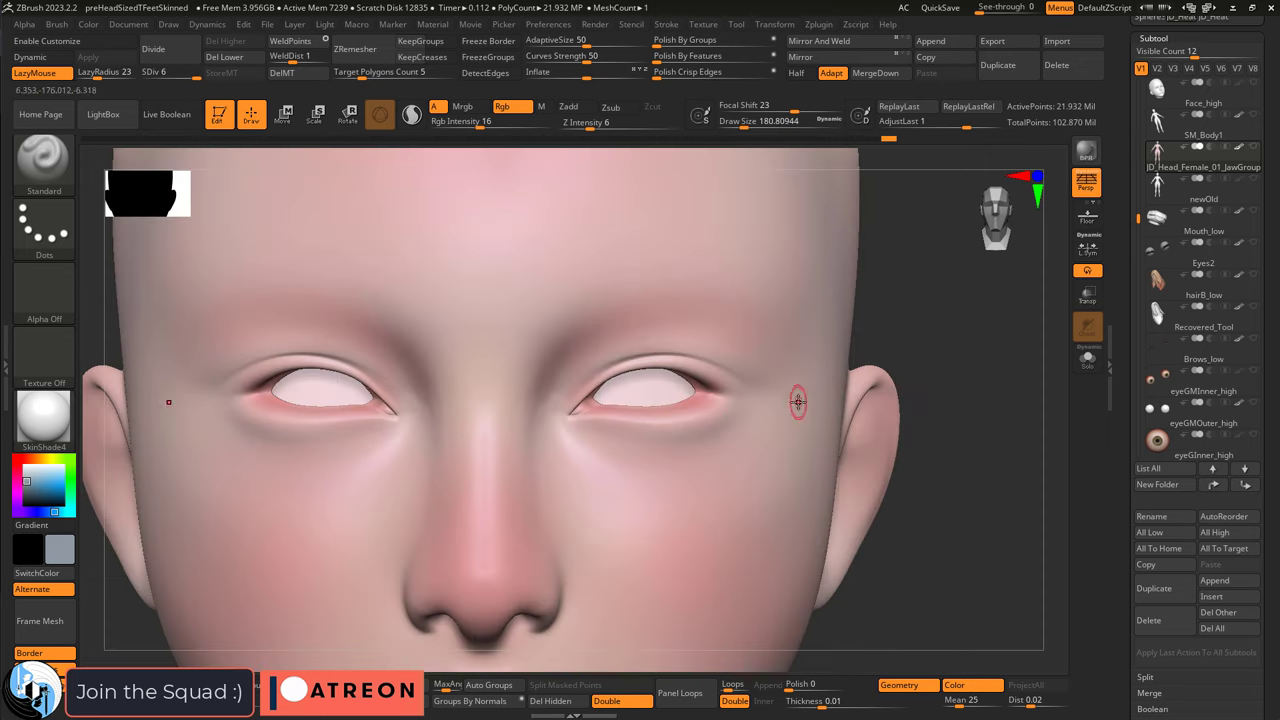
# Step: Paint bluish-grey shading on the temple beside the outer eye corner and around the eye area
pyautogui.moveTo(798, 402); pyautogui.dragTo(798, 425)
pyautogui.moveTo(700, 390); pyautogui.dragTo(580, 365, button='right')
pyautogui.moveTo(557, 354); pyautogui.dragTo(550, 340)
# Step: Paint bluish-grey shading into the lower and upper folds of the ear
pyautogui.keyDown('shift'); pyautogui.moveTo(550, 340); pyautogui.dragTo(600, 300, button='right'); pyautogui.keyUp('shift')
pyautogui.moveTo(600, 380)
pyautogui.keyDown('ctrl'); pyautogui.mouseDown(button='right')
pyautogui.moveTo(640, 410)
pyautogui.moveTo(600, 430)
pyautogui.mouseUp(button='right'); pyautogui.keyUp('ctrl')
pyautogui.moveTo(780, 487); pyautogui.dragTo(812, 487)
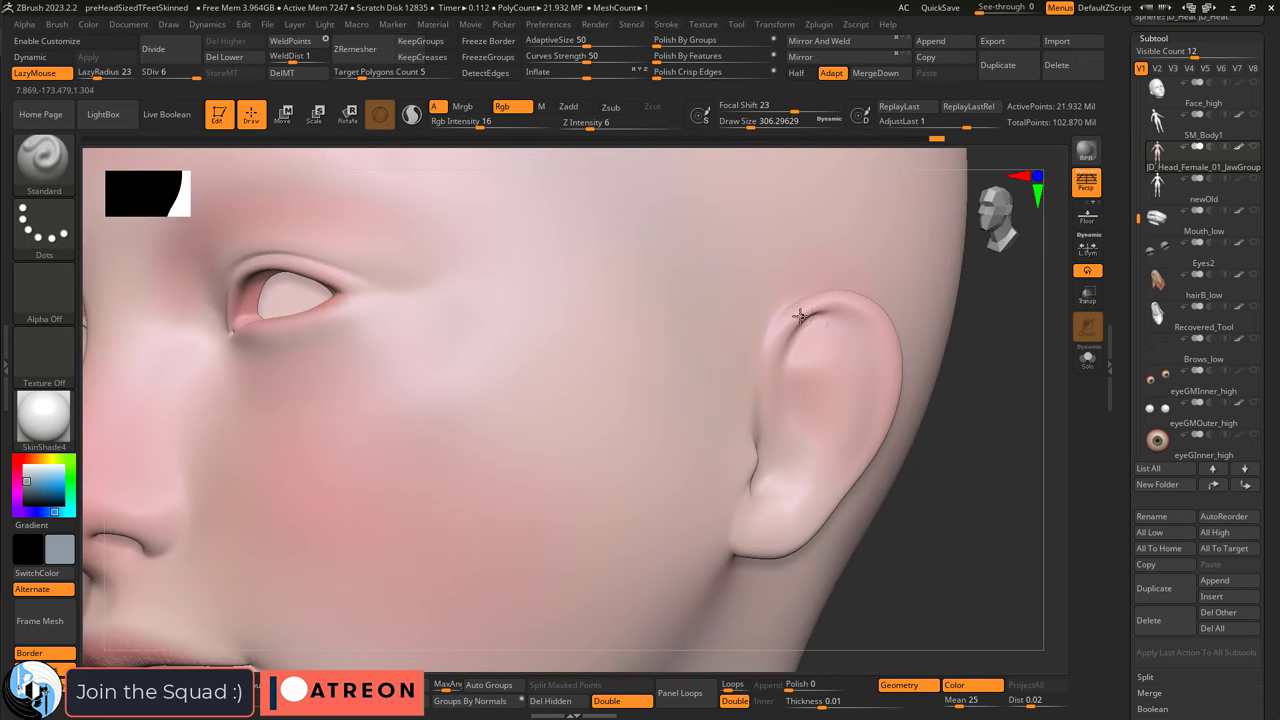
pyautogui.moveTo(800, 316); pyautogui.dragTo(826, 322)
# Step: Choose a saturated red and paint it along the rim of the lower eyelid
pyautogui.keyDown('shift'); pyautogui.moveTo(600, 400); pyautogui.dragTo(760, 400, button='right'); pyautogui.keyUp('shift')
pyautogui.moveTo(119, 400)
pyautogui.keyDown('ctrl'); pyautogui.mouseDown(button='right')
pyautogui.moveTo(119, 478)
pyautogui.moveTo(86, 444)
pyautogui.mouseUp(button='right'); pyautogui.keyUp('ctrl')
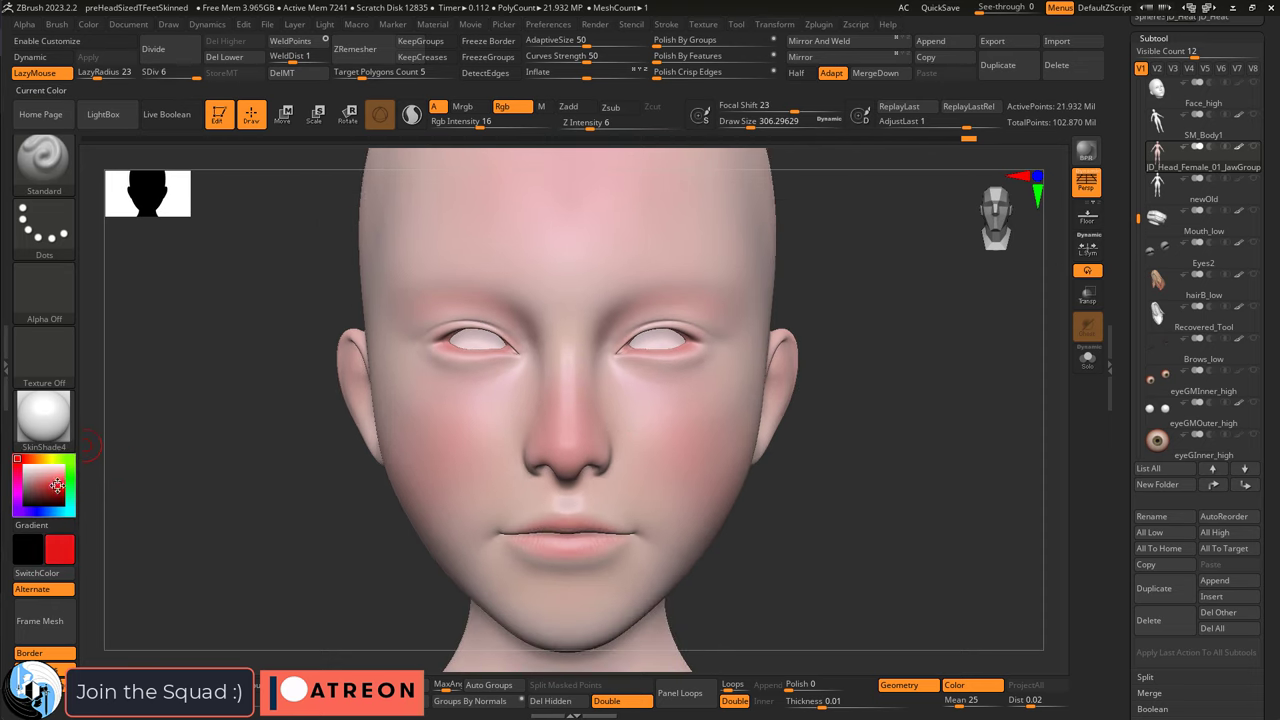
pyautogui.moveTo(661, 405)
pyautogui.keyDown('ctrl'); pyautogui.mouseDown(button='right')
pyautogui.moveTo(480, 411)
pyautogui.moveTo(417, 380)
pyautogui.moveTo(557, 311)
pyautogui.mouseUp(button='right'); pyautogui.keyUp('ctrl')
pyautogui.moveTo(600, 463); pyautogui.dragTo(624, 457)
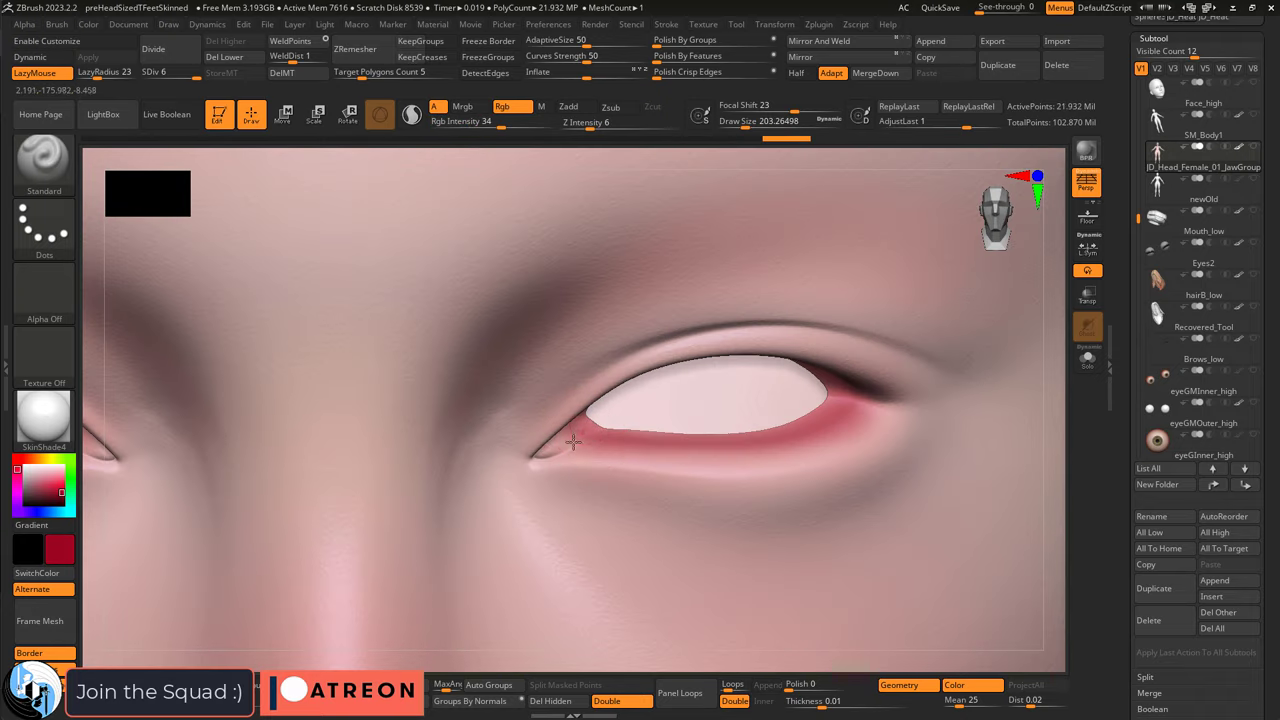
# Step: Choose a lighter red and enlarge the brush to a draw size of 5000 for painting the body
pyautogui.press('s')
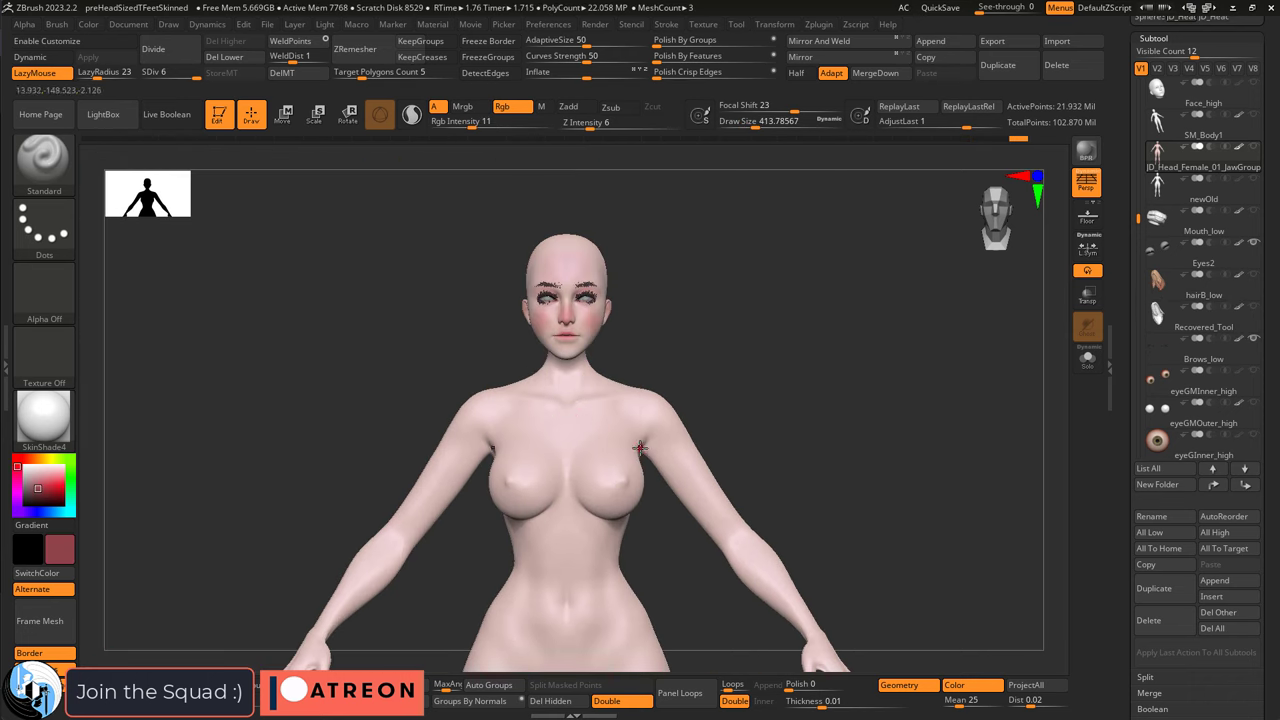
pyautogui.moveTo(640, 447); pyautogui.dragTo(587, 400, button='right')
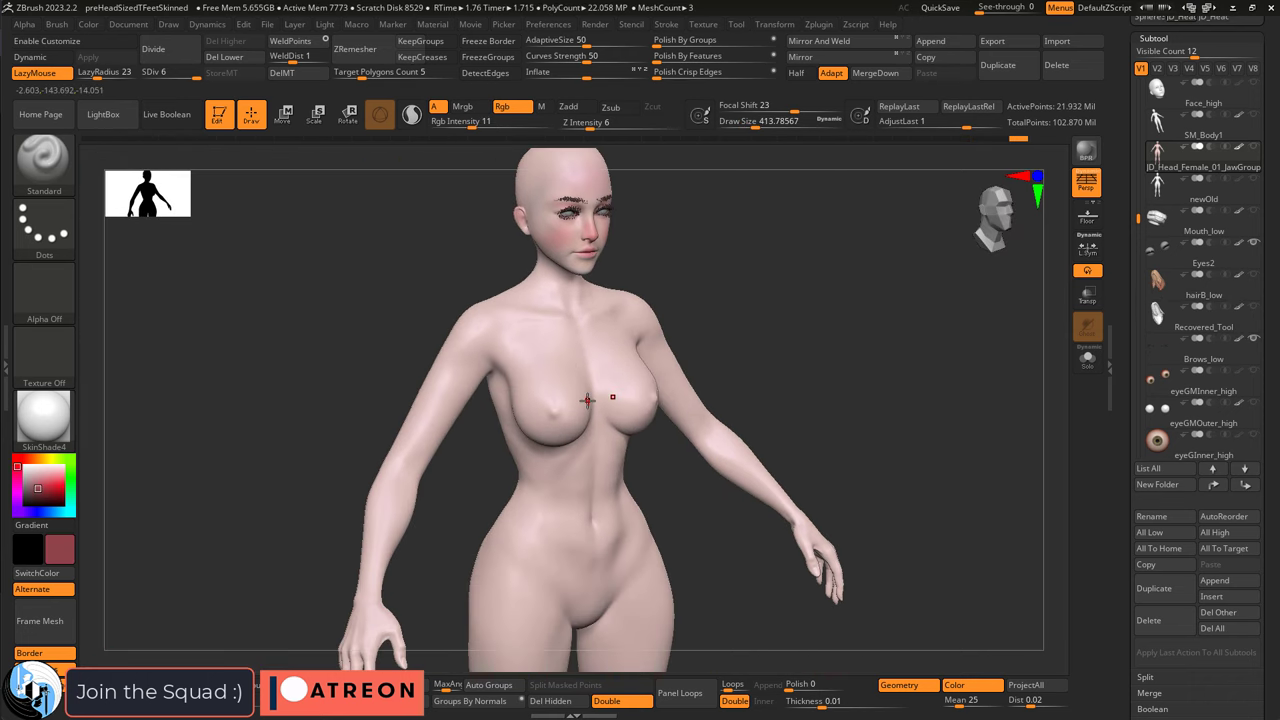
pyautogui.moveTo(466, 360)
pyautogui.mouseDown(button='right')
pyautogui.moveTo(640, 366)
pyautogui.moveTo(600, 380)
pyautogui.mouseUp(button='right')
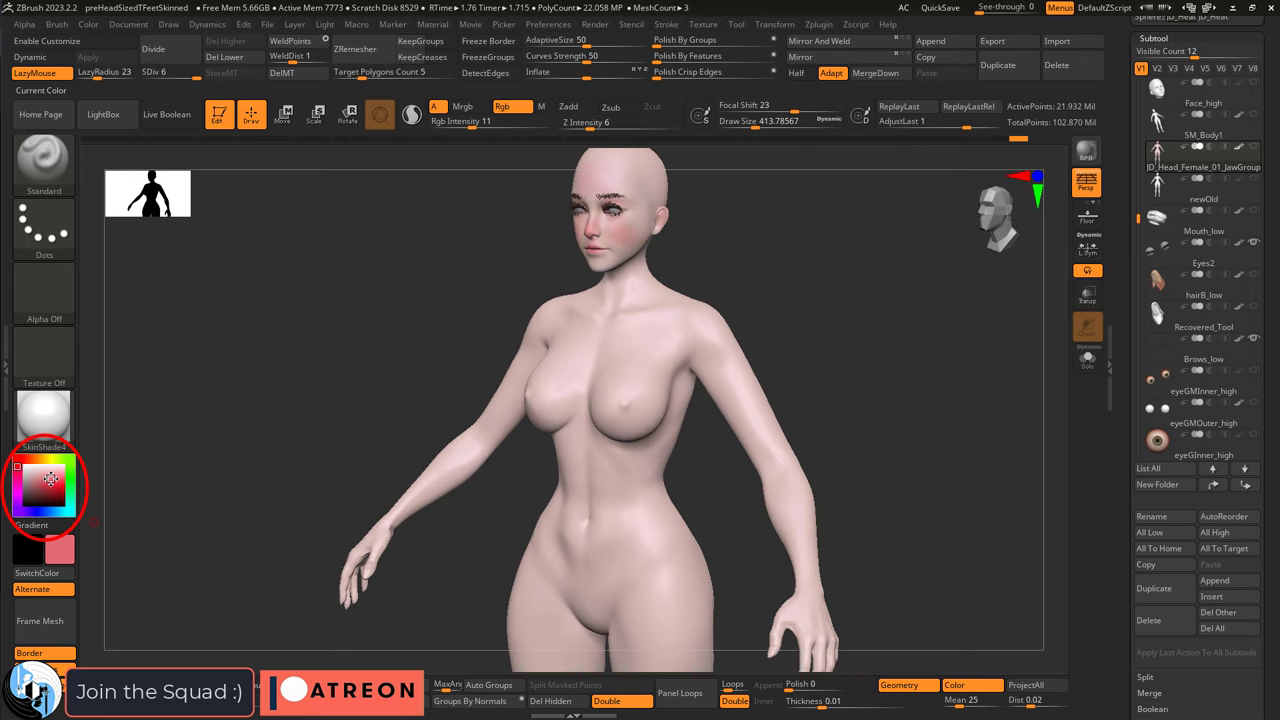
pyautogui.moveTo(50, 479); pyautogui.dragTo(53, 479)
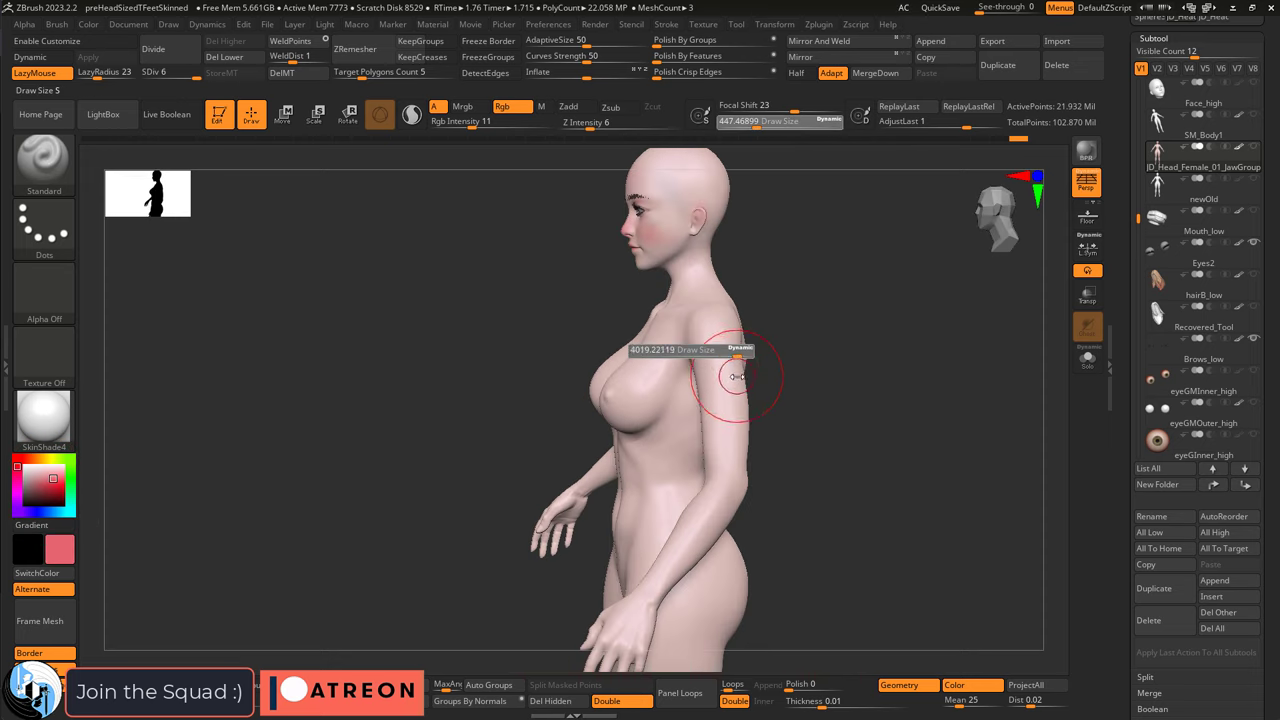
pyautogui.moveTo(737, 377); pyautogui.dragTo(757, 377)
pyautogui.moveTo(690, 340); pyautogui.dragTo(775, 337, button='right')
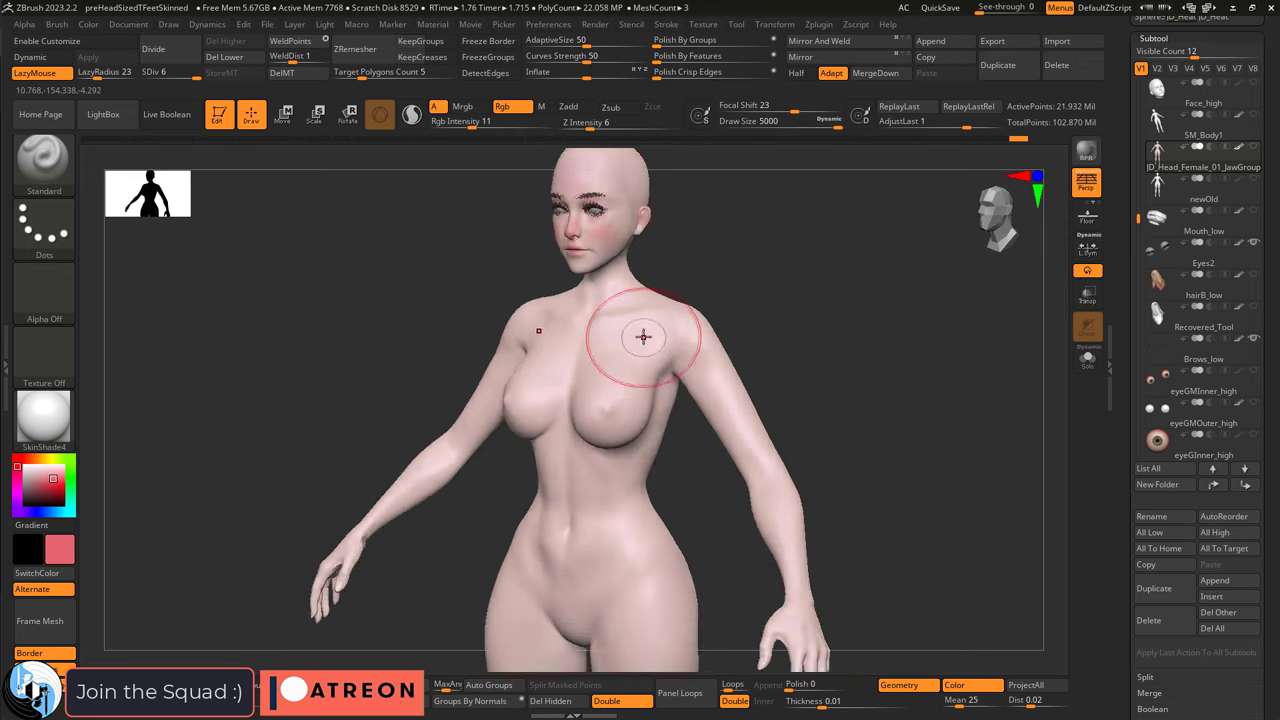
# Step: Set the RGB intensity to 20 and paint soft red below and beside the breast
pyautogui.moveTo(643, 337)
pyautogui.mouseDown(button='right')
pyautogui.moveTo(606, 283)
pyautogui.moveTo(611, 266)
pyautogui.moveTo(608, 442)
pyautogui.moveTo(577, 400)
pyautogui.mouseUp(button='right')
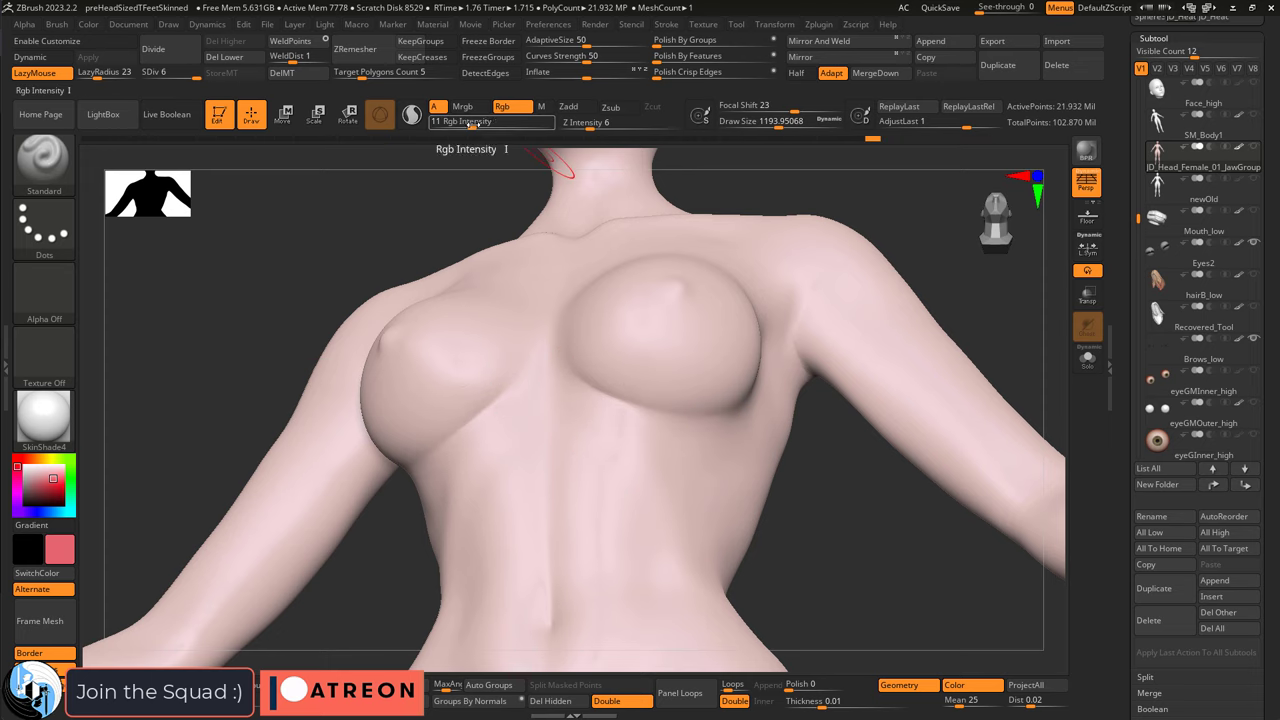
pyautogui.moveTo(717, 421); pyautogui.dragTo(795, 323, button='right')
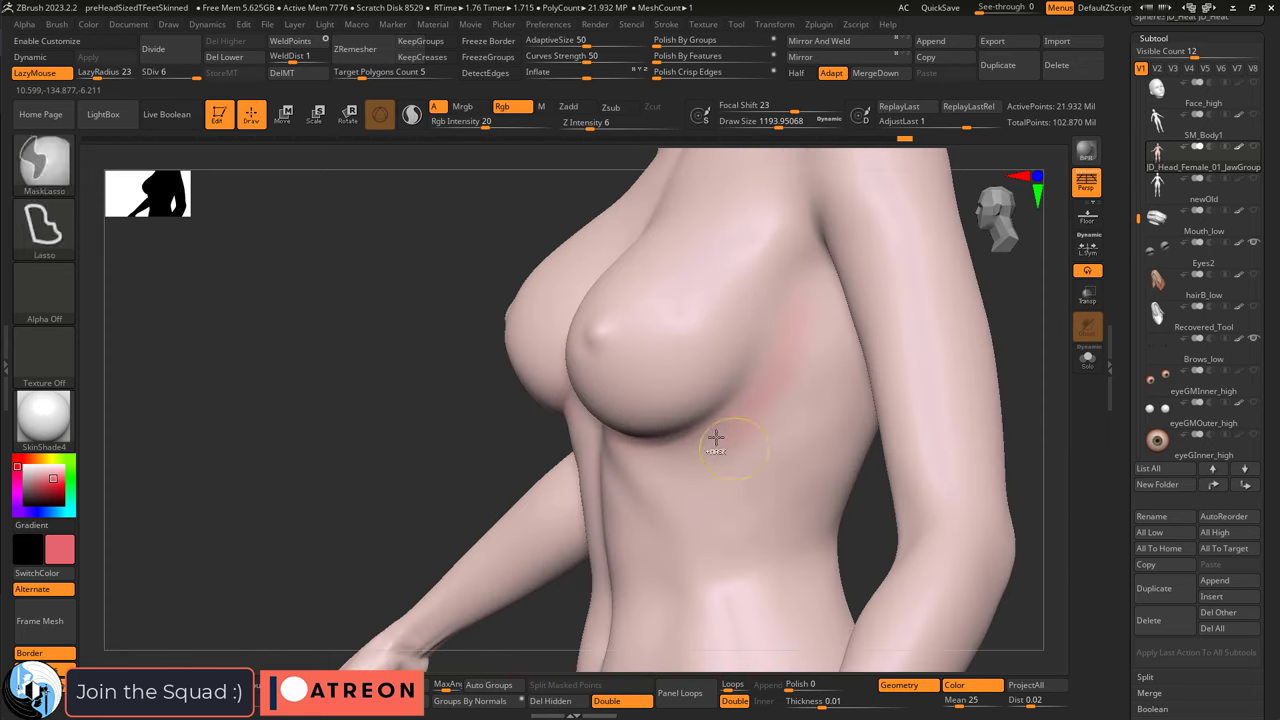
pyautogui.moveTo(479, 140); pyautogui.dragTo(620, 350, button='right')
pyautogui.moveTo(659, 417); pyautogui.dragTo(526, 478, button='right')
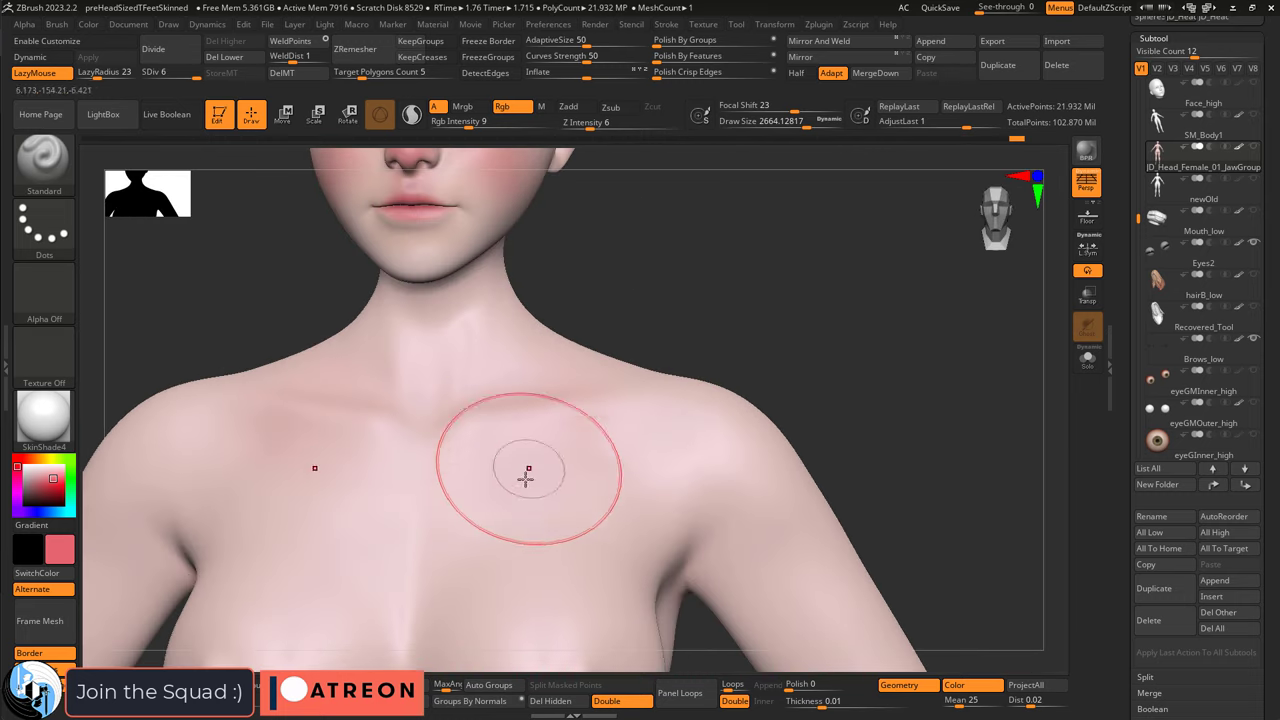
# Step: Paint soft red over the upper chest and collarbone area, and turn off LazyMouse
pyautogui.moveTo(459, 496); pyautogui.dragTo(491, 457)
pyautogui.moveTo(491, 457)
pyautogui.mouseDown(button='right')
pyautogui.moveTo(571, 400)
pyautogui.moveTo(483, 337)
pyautogui.moveTo(720, 320)
pyautogui.mouseUp(button='right')
pyautogui.press('l')
pyautogui.moveTo(806, 302); pyautogui.dragTo(808, 337)
pyautogui.moveTo(808, 337)
pyautogui.mouseDown(button='right')
pyautogui.moveTo(780, 400)
pyautogui.moveTo(549, 391)
pyautogui.moveTo(677, 271)
pyautogui.moveTo(417, 463)
pyautogui.moveTo(420, 346)
pyautogui.moveTo(514, 317)
pyautogui.moveTo(700, 363)
pyautogui.moveTo(810, 336)
pyautogui.moveTo(877, 294)
pyautogui.mouseUp(button='right')
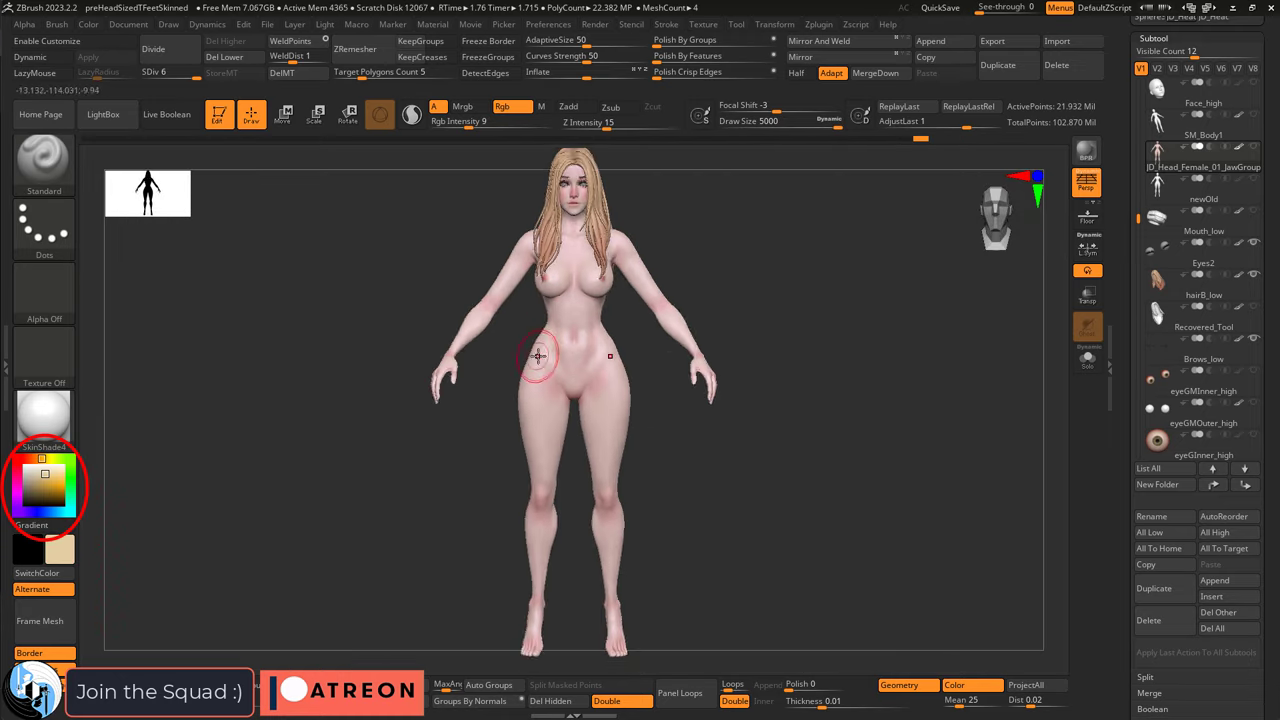
# Step: Choose a medium blue and resize the brush for shading around the hips and groin
pyautogui.moveTo(537, 357)
pyautogui.keyDown('ctrl'); pyautogui.mouseDown(button='right')
pyautogui.moveTo(626, 337)
pyautogui.moveTo(660, 449)
pyautogui.moveTo(697, 506)
pyautogui.moveTo(643, 500)
pyautogui.moveTo(680, 389)
pyautogui.moveTo(848, 515)
pyautogui.moveTo(643, 436)
pyautogui.moveTo(523, 440)
pyautogui.moveTo(571, 428)
pyautogui.moveTo(632, 510)
pyautogui.moveTo(806, 506)
pyautogui.moveTo(646, 426)
pyautogui.moveTo(714, 378)
pyautogui.mouseUp(button='right'); pyautogui.keyUp('ctrl')
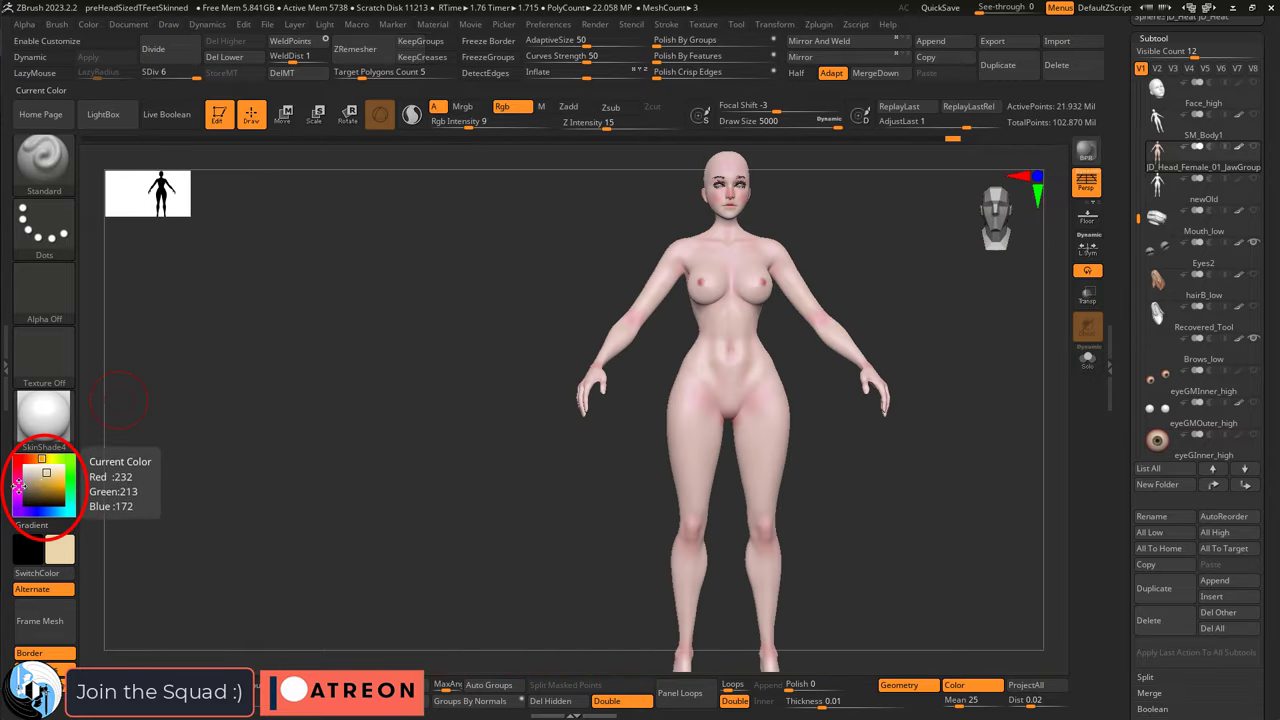
pyautogui.click(40, 512)
pyautogui.click(51, 483)
pyautogui.click(48, 479)
pyautogui.press('s')
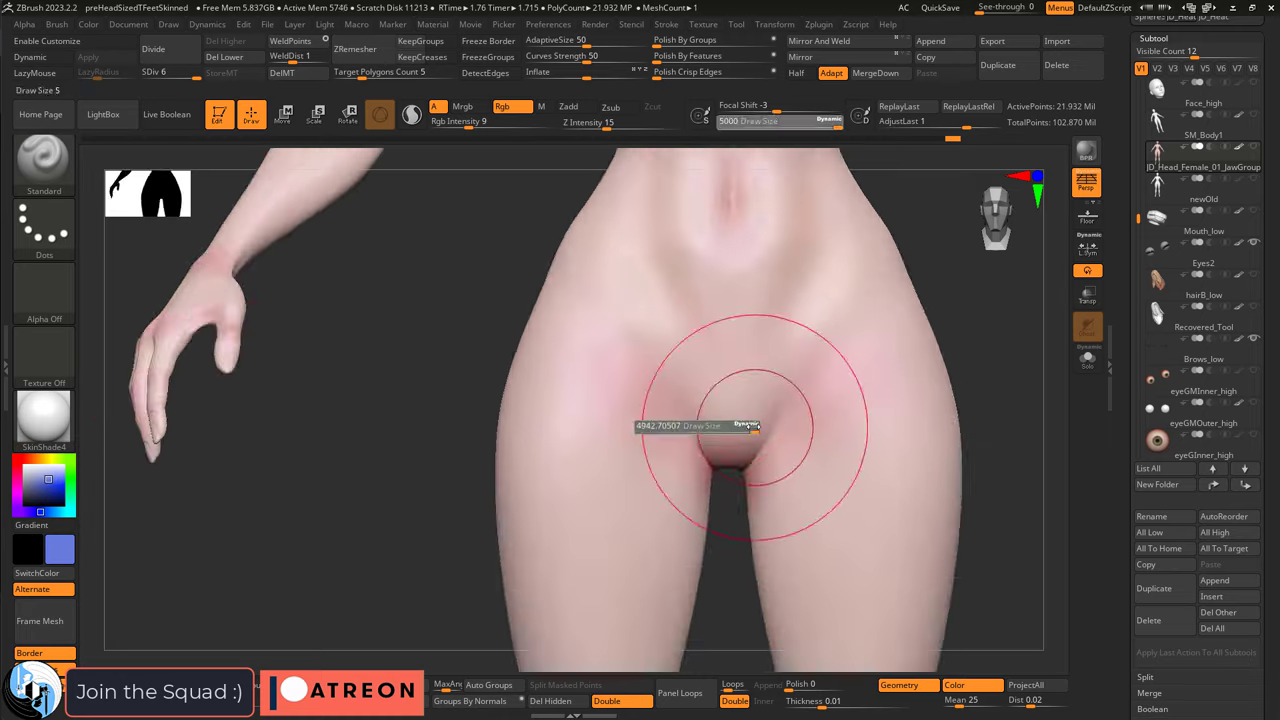
pyautogui.moveTo(754, 426)
pyautogui.mouseDown(button='right')
pyautogui.moveTo(737, 480)
pyautogui.moveTo(837, 411)
pyautogui.moveTo(615, 471)
pyautogui.moveTo(871, 394)
pyautogui.moveTo(851, 514)
pyautogui.moveTo(875, 376)
pyautogui.moveTo(674, 409)
pyautogui.moveTo(751, 506)
pyautogui.moveTo(674, 523)
pyautogui.moveTo(730, 496)
pyautogui.moveTo(737, 377)
pyautogui.moveTo(751, 457)
pyautogui.moveTo(671, 314)
pyautogui.moveTo(428, 394)
pyautogui.moveTo(691, 300)
pyautogui.moveTo(617, 346)
pyautogui.moveTo(594, 423)
pyautogui.moveTo(1040, 358)
pyautogui.mouseUp(button='right')
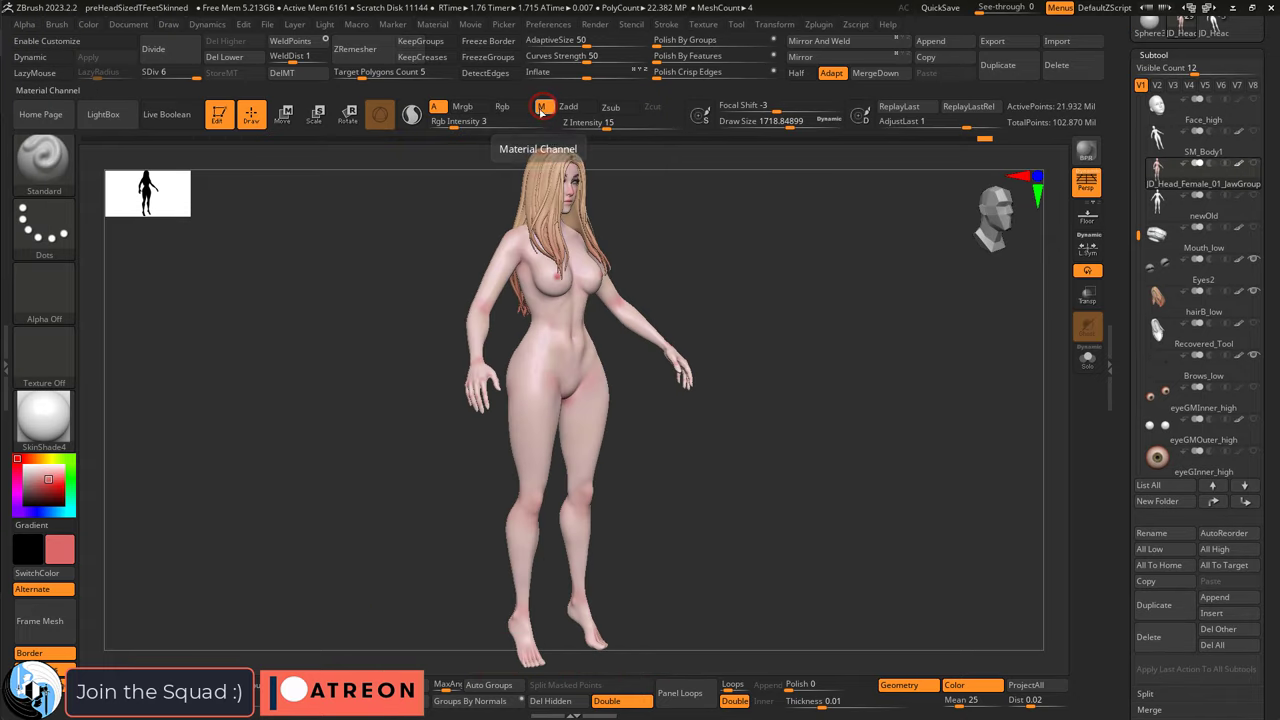
# Step: With only the material channel active, open the colour fill options and the material selection for the body
pyautogui.click(89, 24)
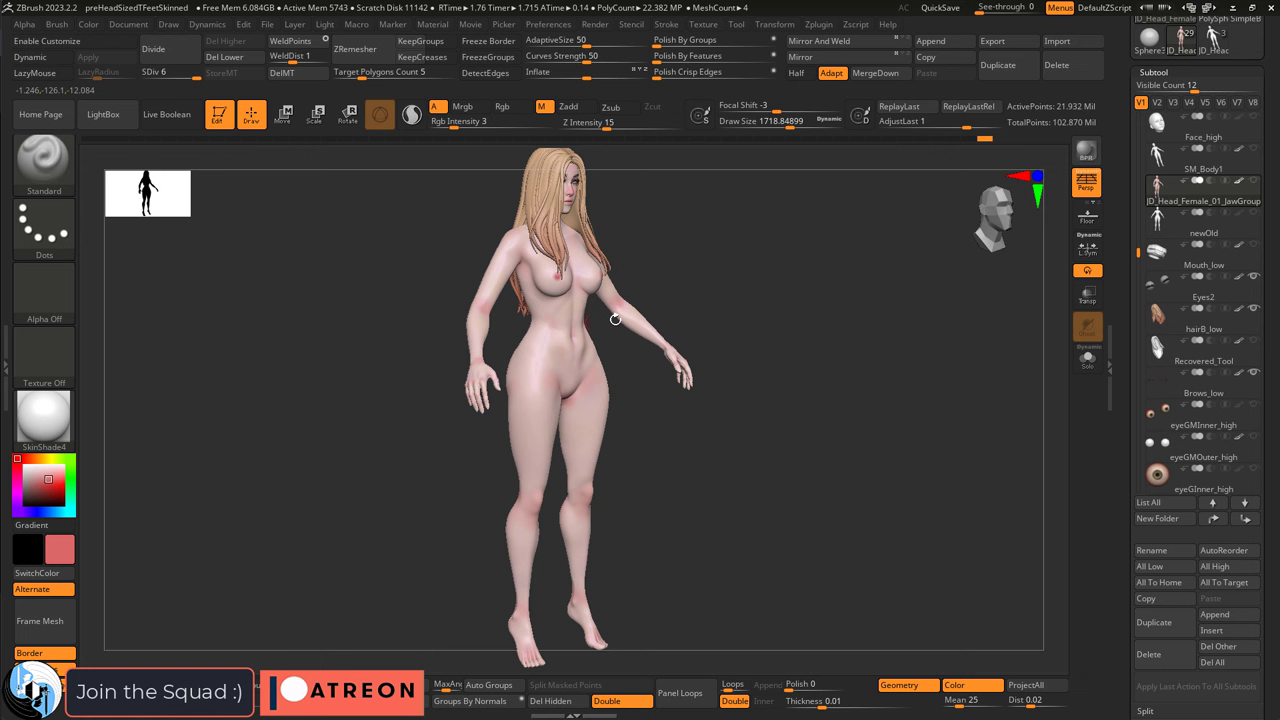
pyautogui.click(44, 415)
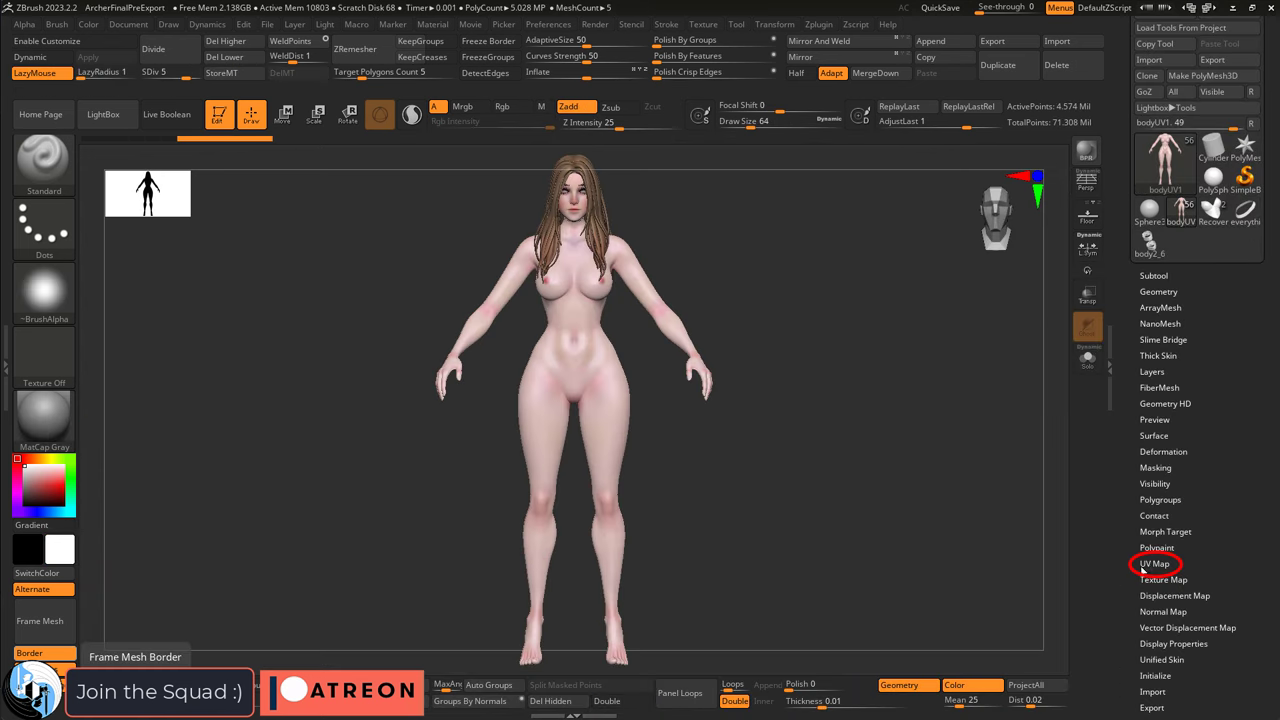
# Step: Set the body's UV map size to 4096
pyautogui.click(1155, 564)
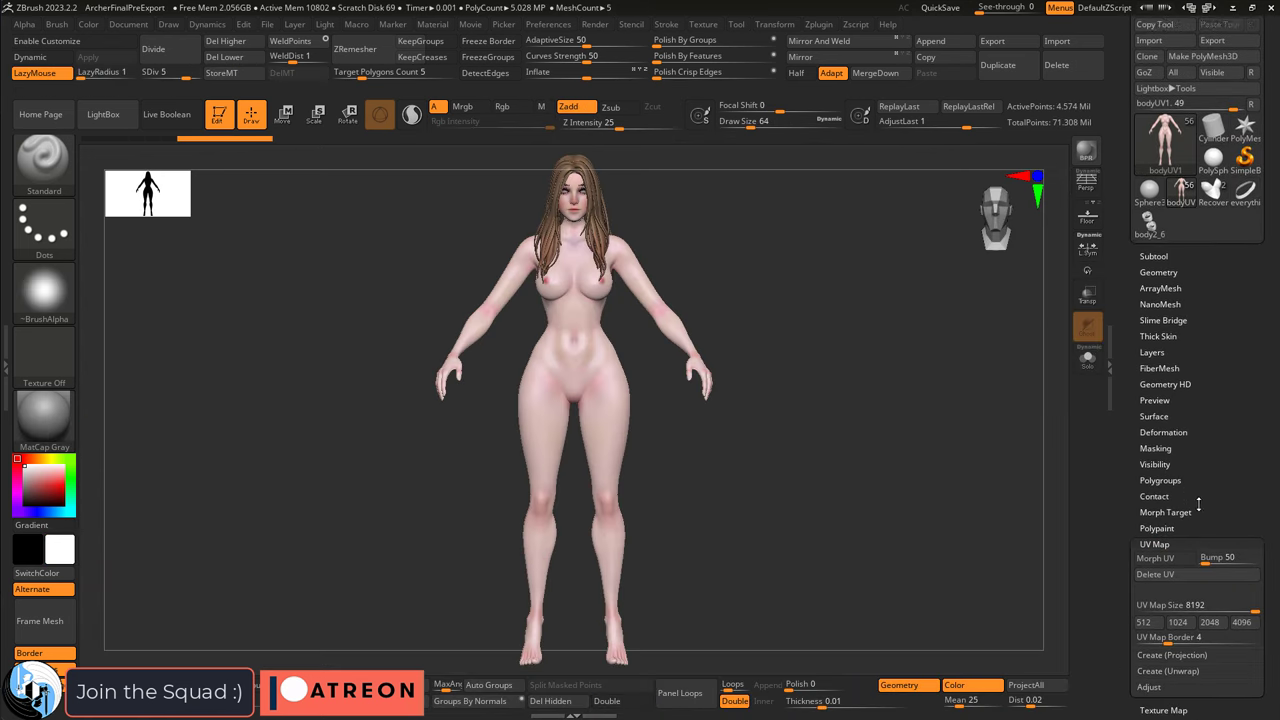
pyautogui.click(1214, 412)
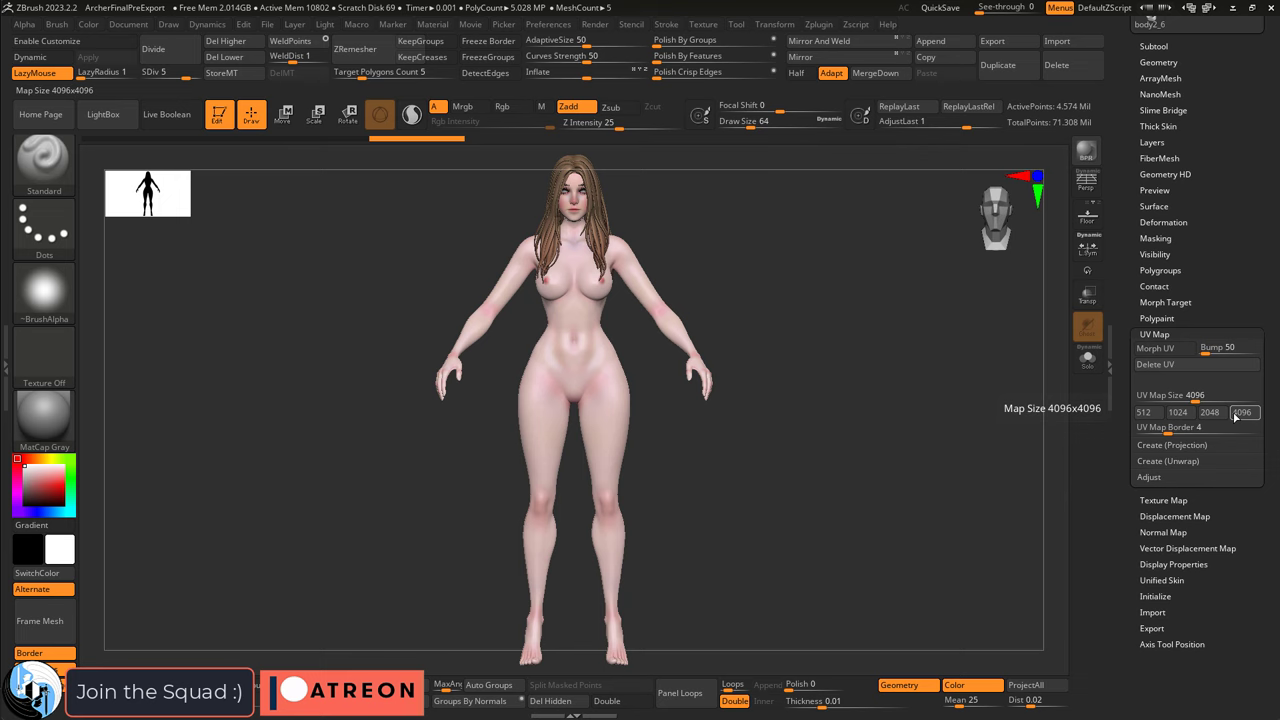
pyautogui.click(1155, 334)
# Step: Create a new texture map from the body's polypaint and clone it to the texture library
pyautogui.click(1163, 350)
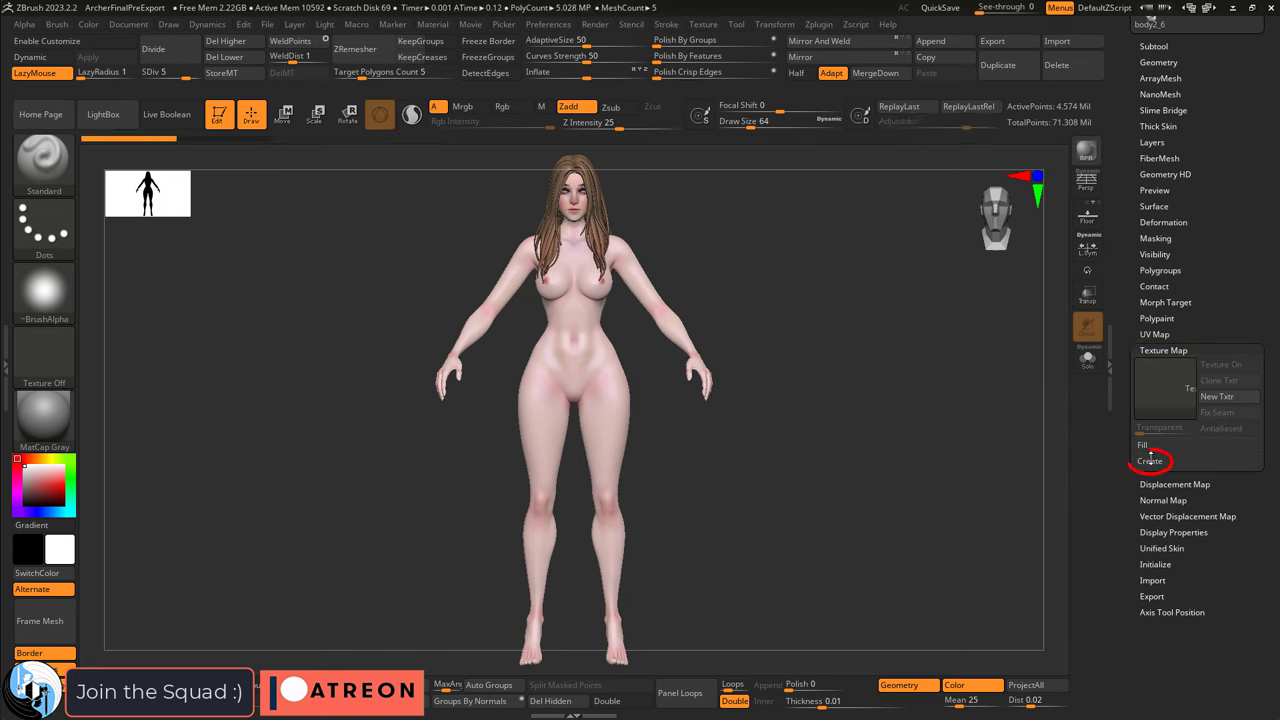
pyautogui.click(1150, 459)
pyautogui.click(1165, 476)
pyautogui.moveTo(1157, 377)
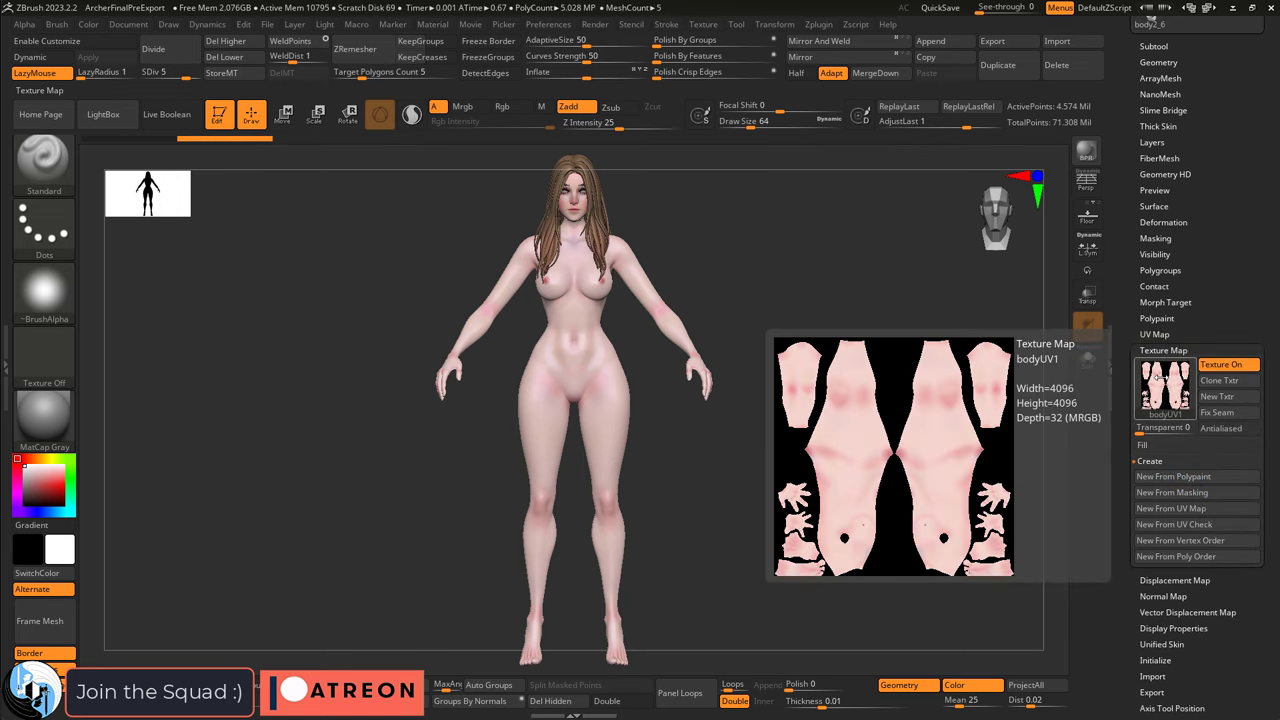
pyautogui.click(1219, 380)
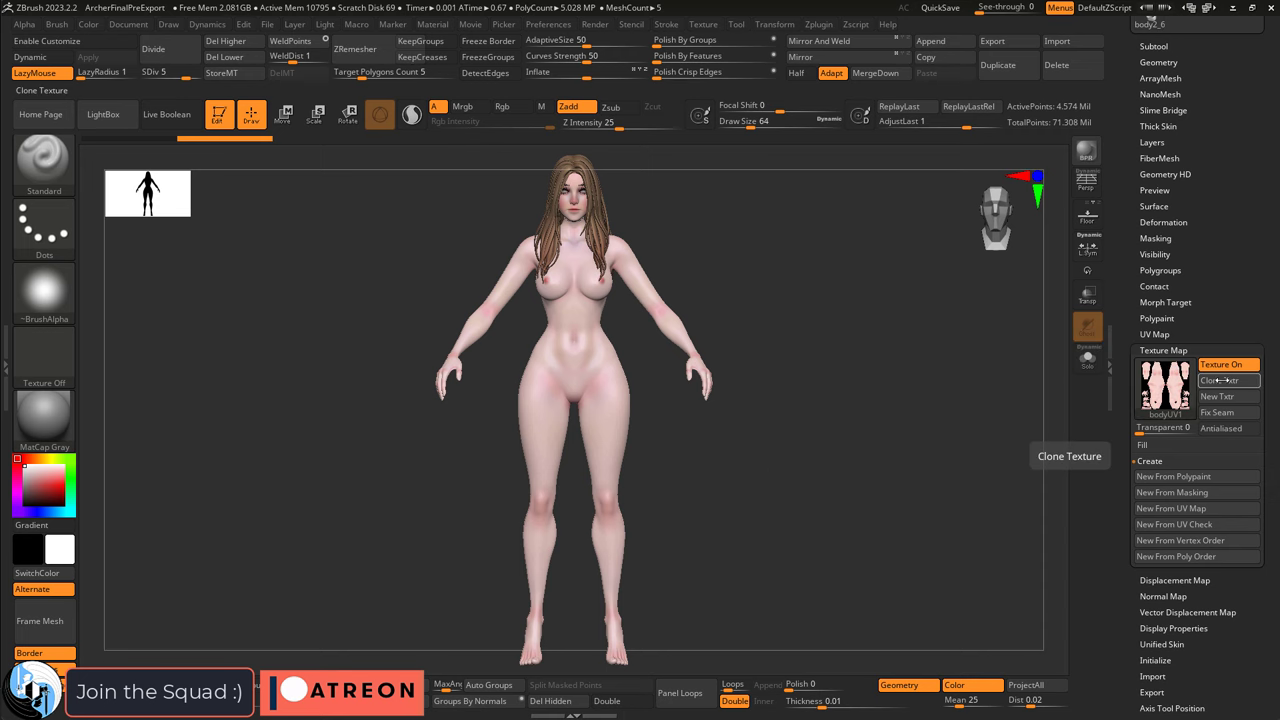
# Step: Flip the cloned bodyUV1 texture vertically and export it
pyautogui.click(704, 26)
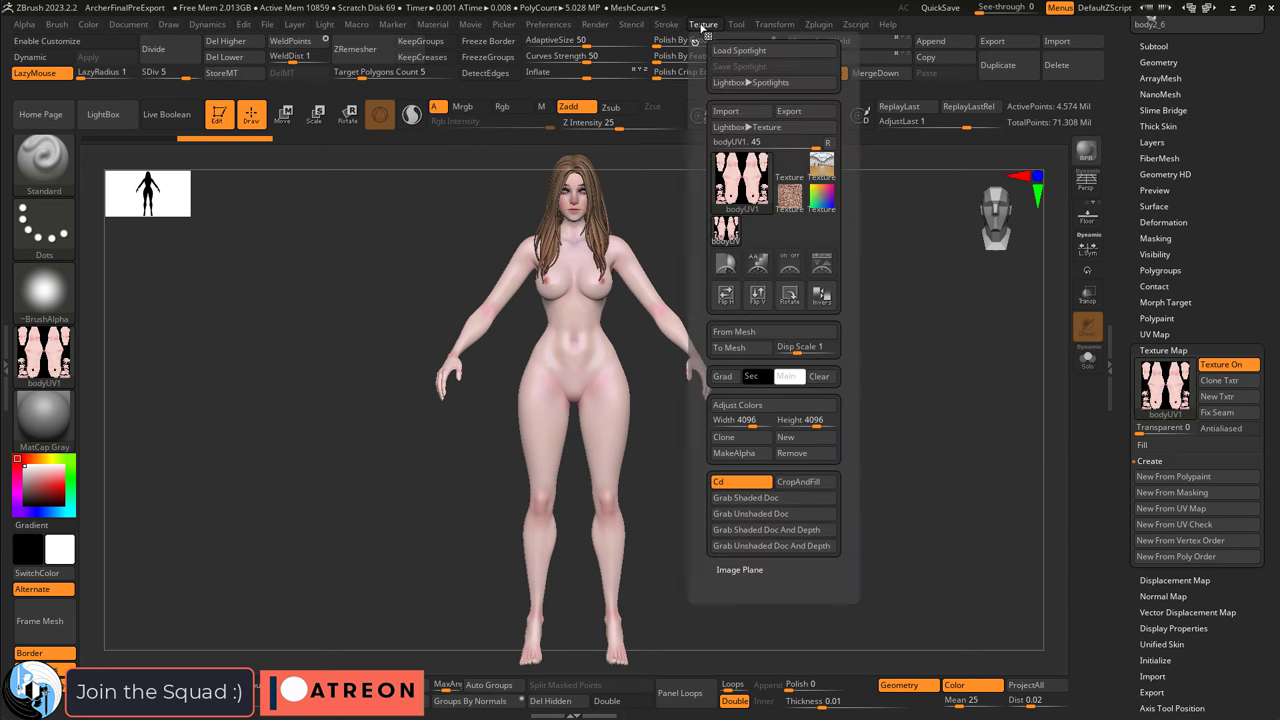
pyautogui.click(759, 301)
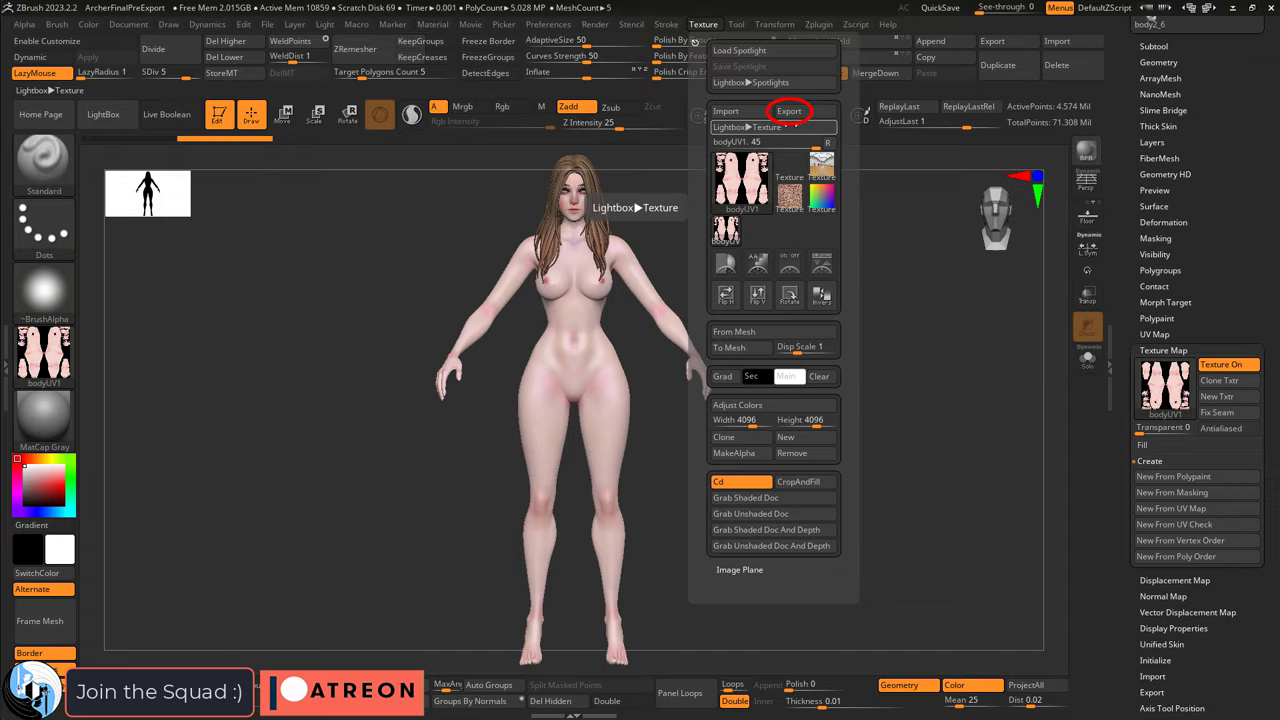
pyautogui.click(789, 111)
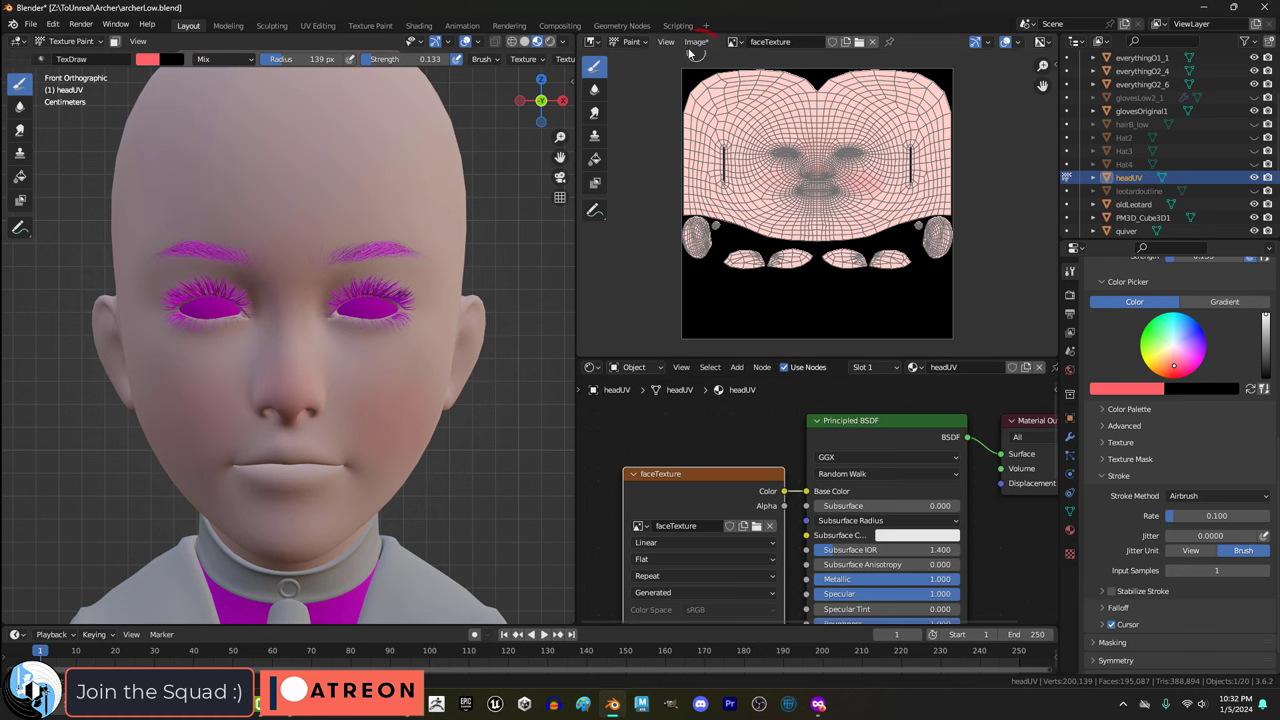
# Step: Switch to Blender and try to save the painted faceTexture image as a file
pyautogui.click(696, 41)
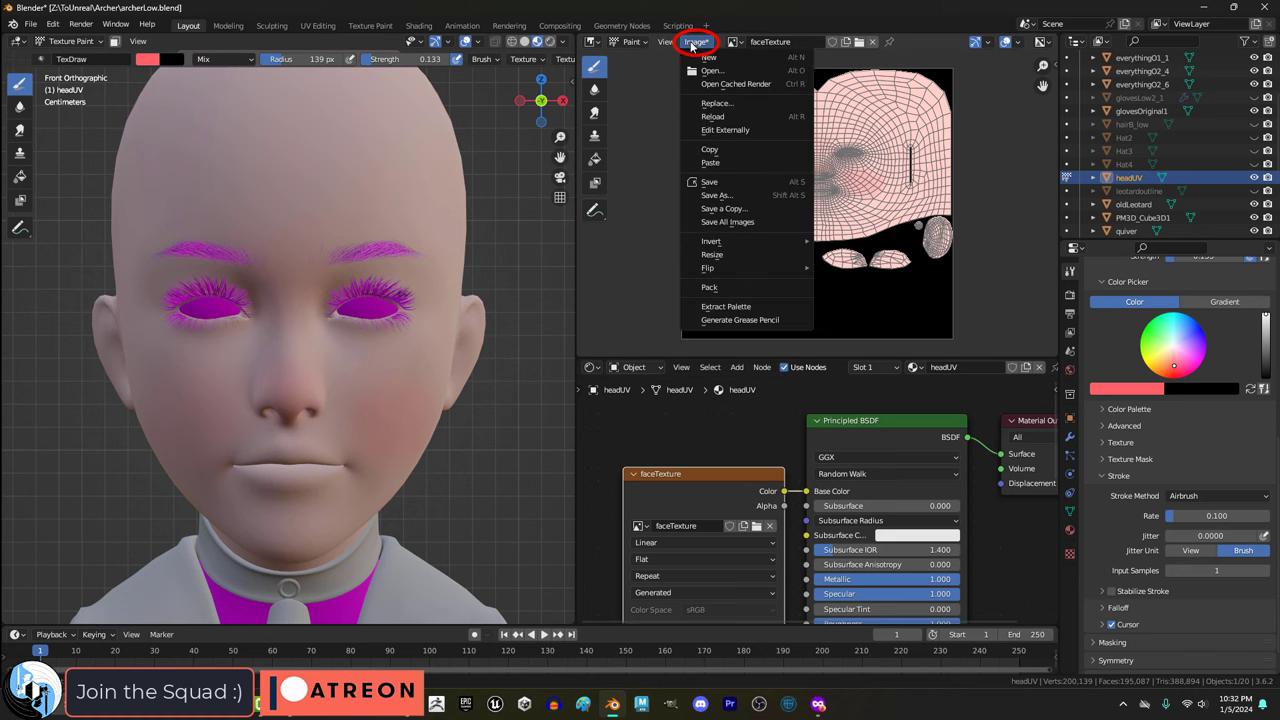
pyautogui.click(735, 197)
pyautogui.press('Escape')
pyautogui.click(31, 23)
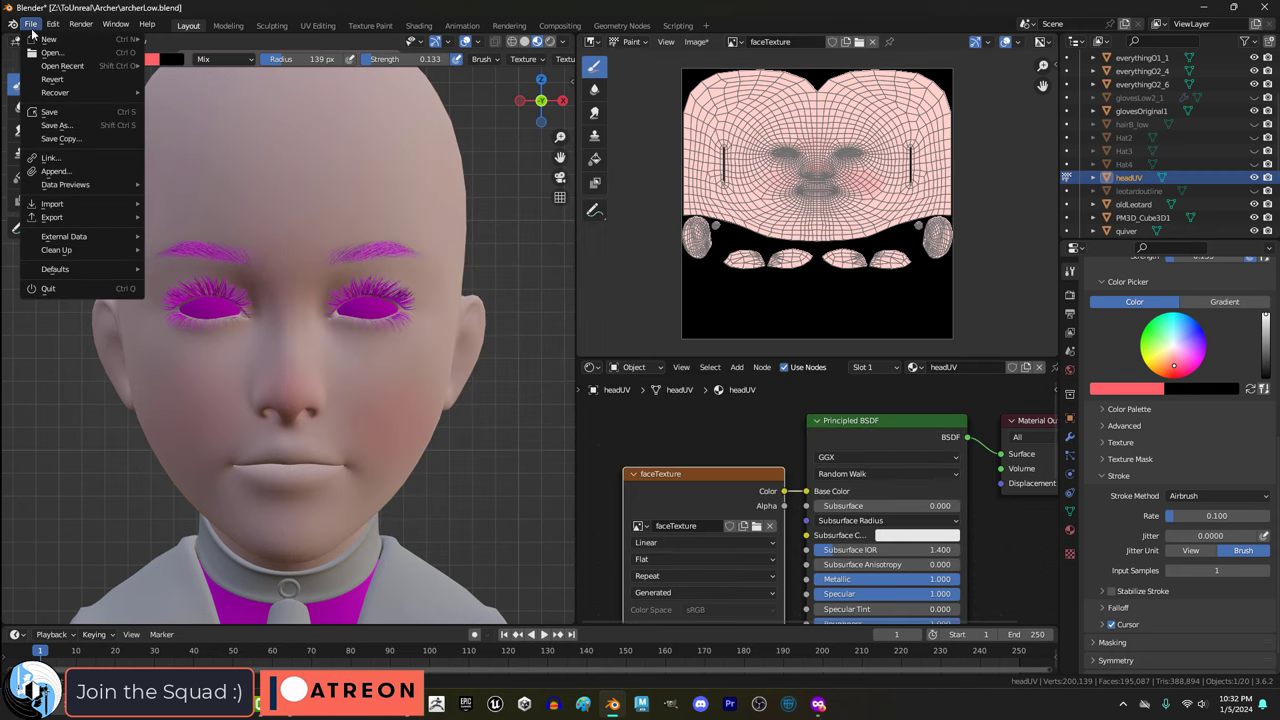
pyautogui.click(696, 41)
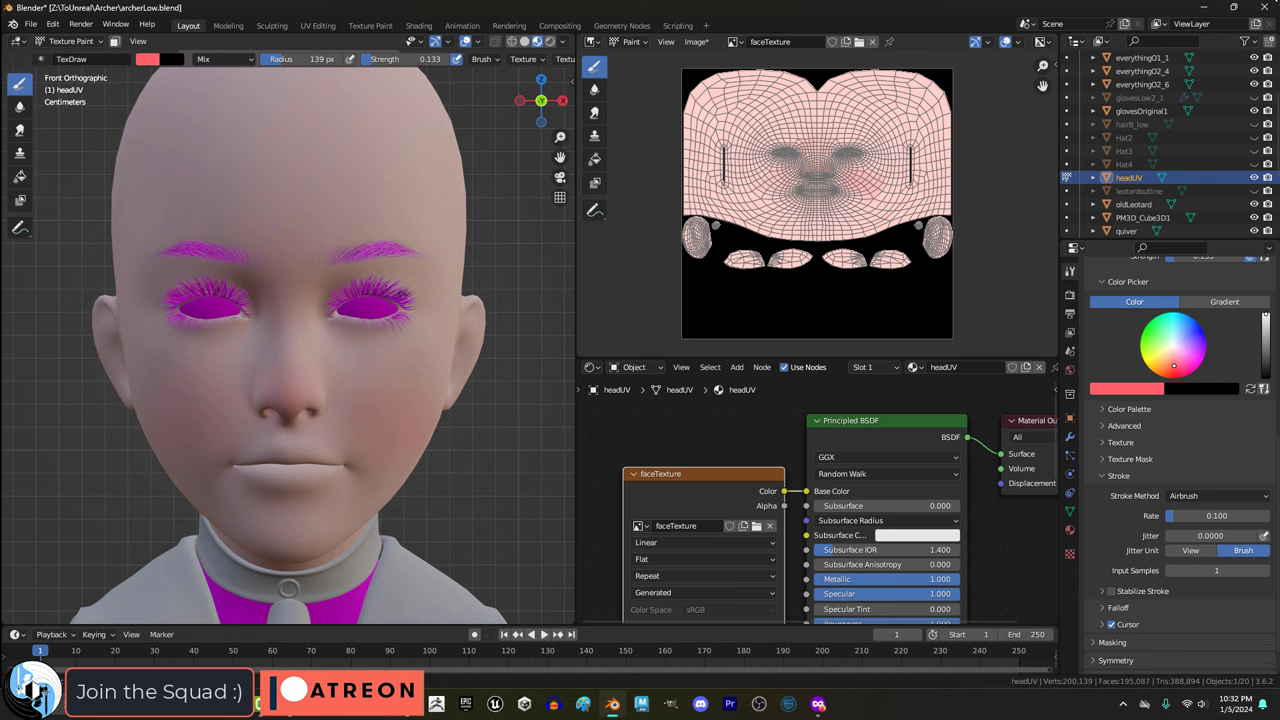
pyautogui.click(1262, 7)
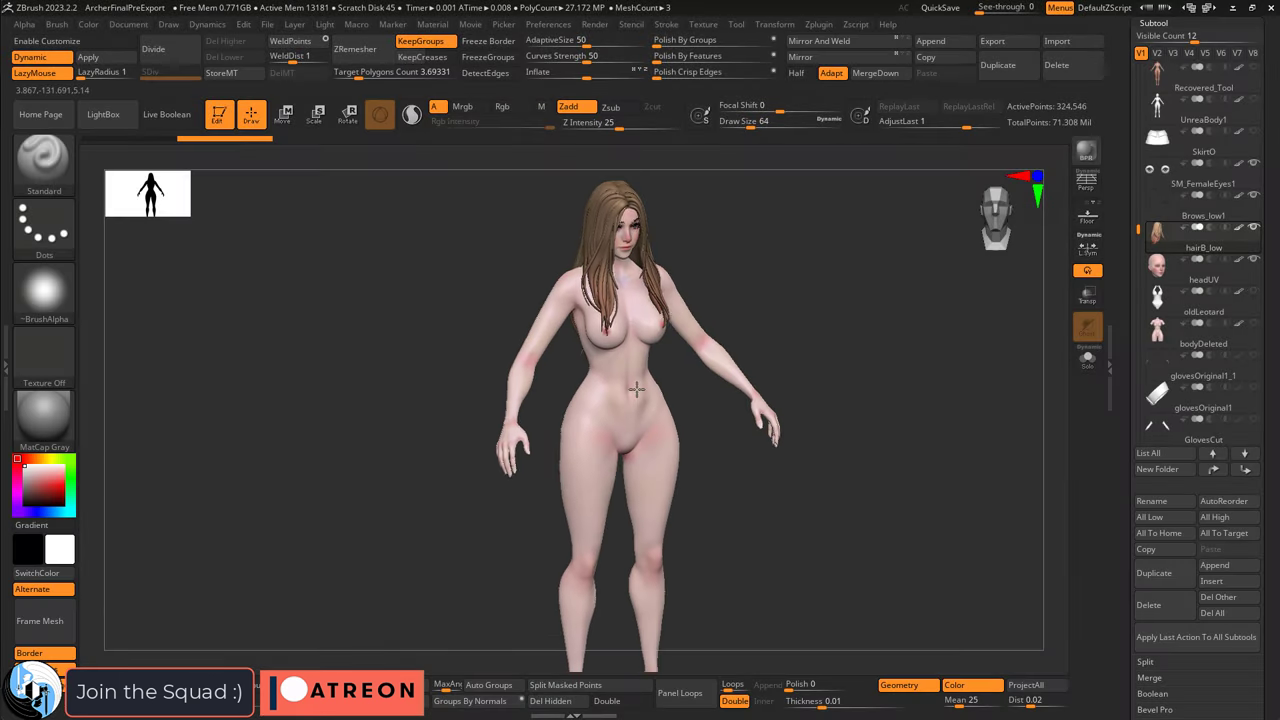
pyautogui.moveTo(636, 389); pyautogui.dragTo(642, 392, button='right')
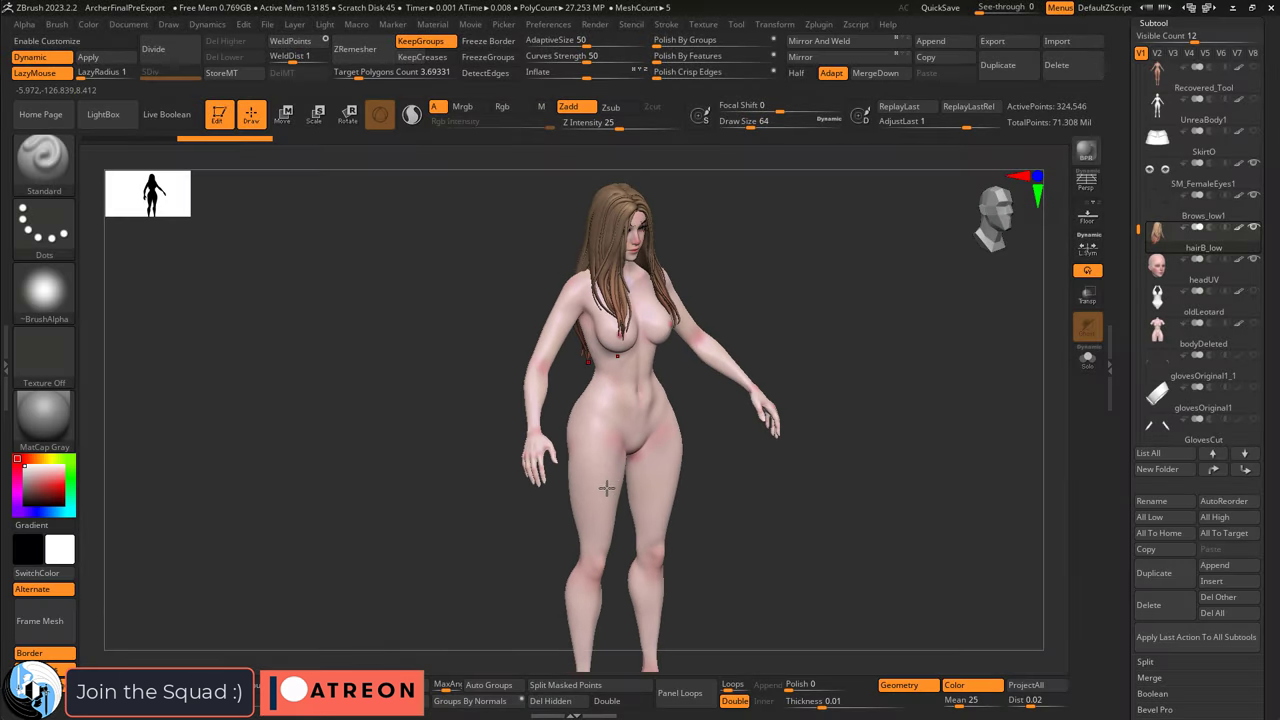